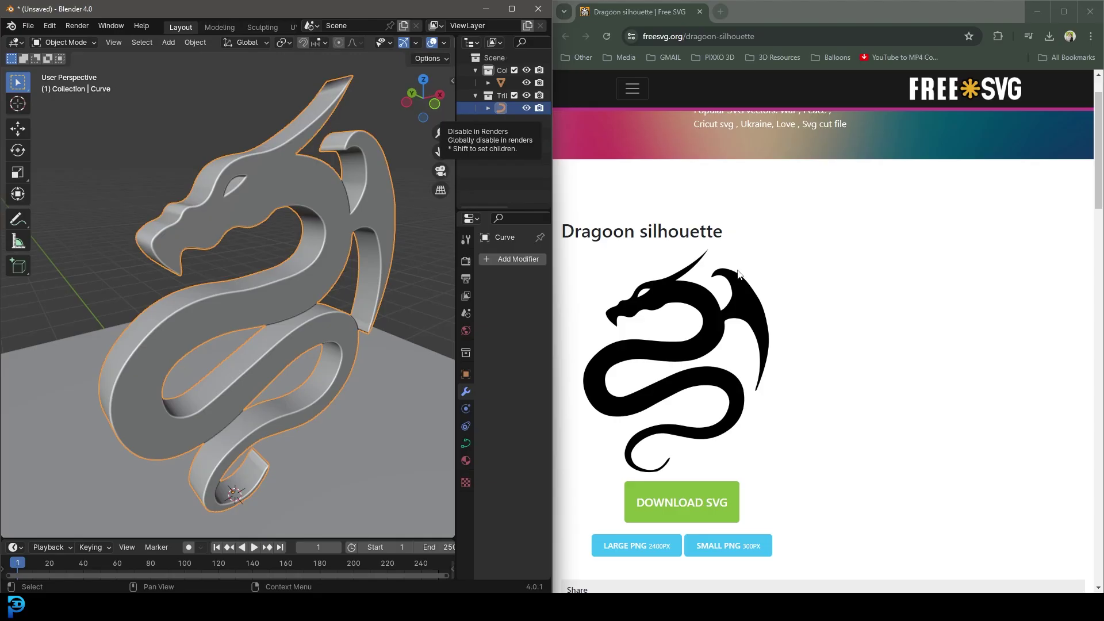
Step: Orbit and zoom around the dragon preview to view it from frontal and side angles
scroll(230, 196, "down", 4)
scroll(219, 199, "up", 5)
middle_click_drag(220, 199, 239, 223)
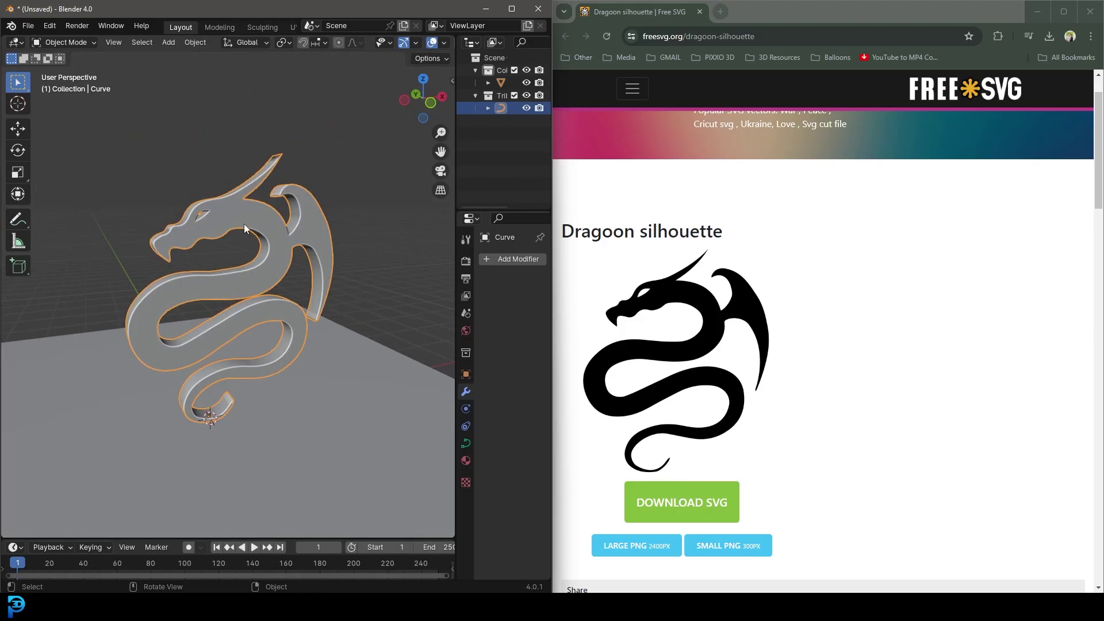
middle_click_drag(244, 223, 261, 246)
scroll(261, 247, "up", 4)
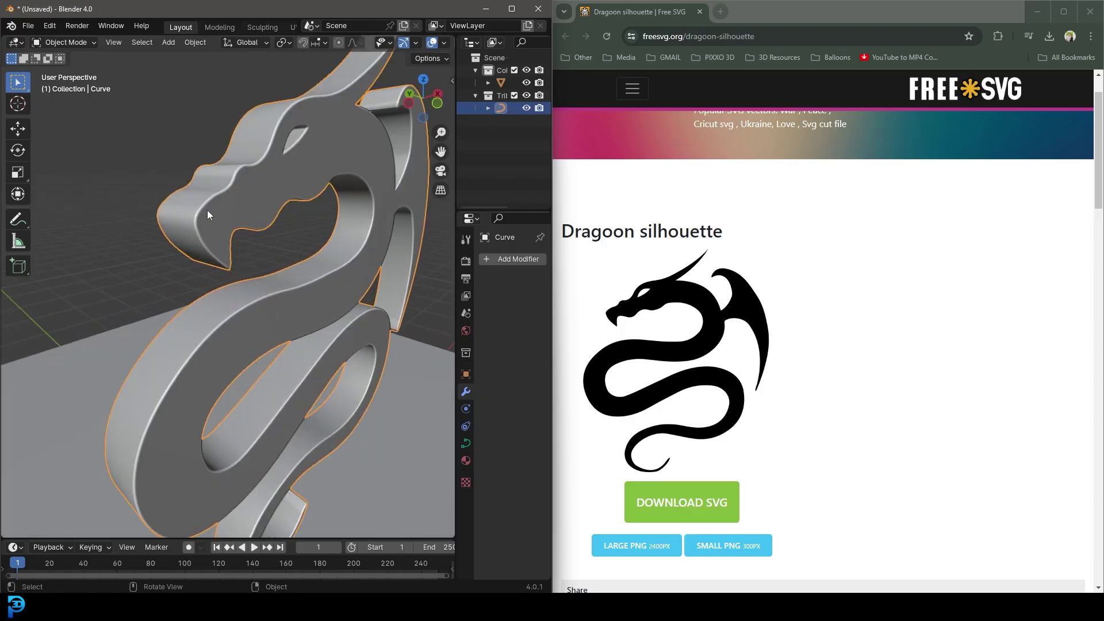
scroll(213, 224, "down", 4)
scroll(195, 253, "up", 4)
scroll(259, 248, "down", 4)
middle_click_drag(318, 236, 271, 232)
scroll(272, 232, "up", 2)
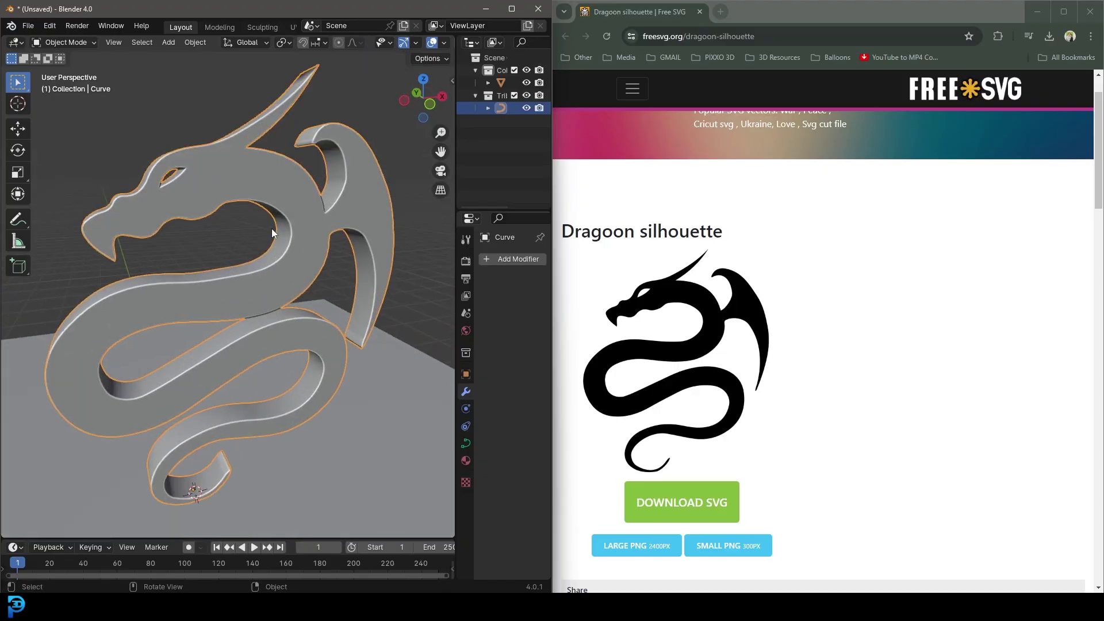
scroll(766, 201, "up", 1)
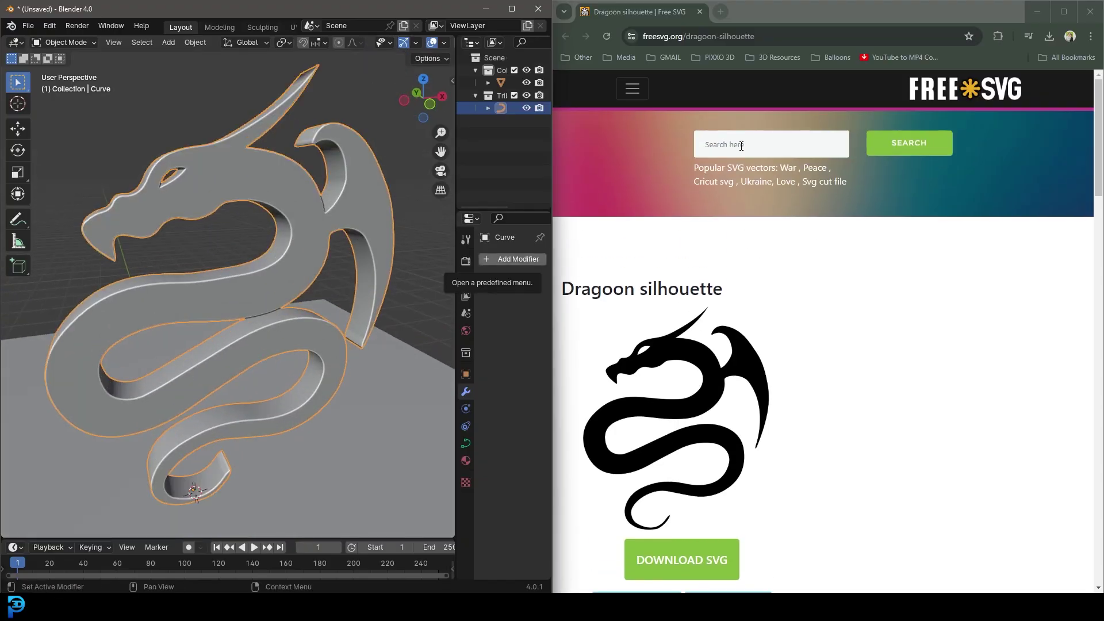
scroll(661, 359, "down", 2)
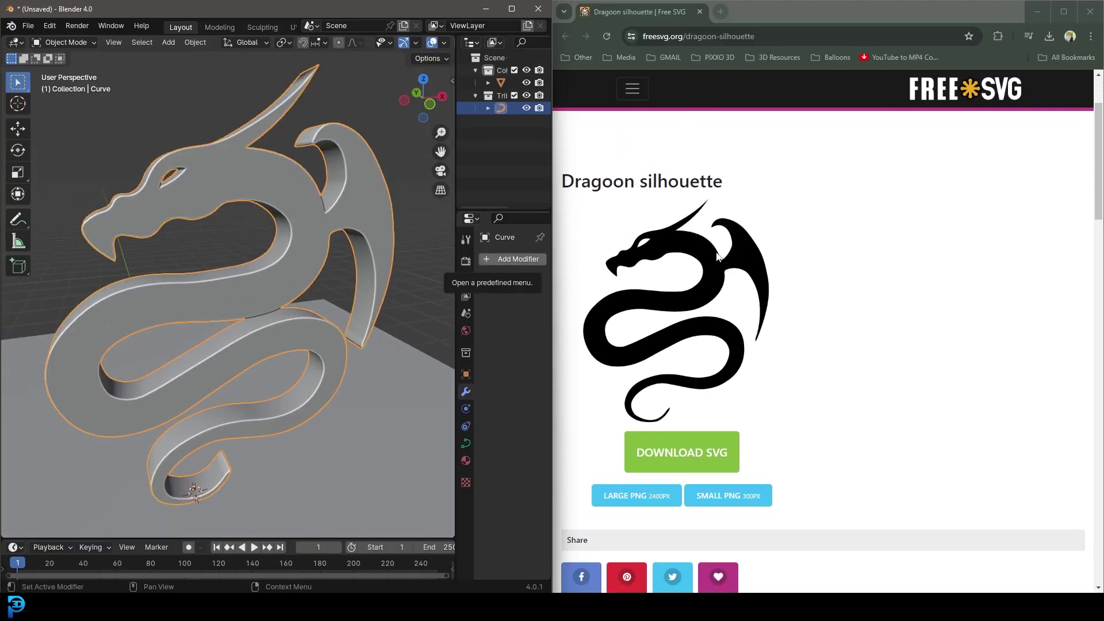
scroll(673, 345, "up", 2)
scroll(679, 340, "down", 1)
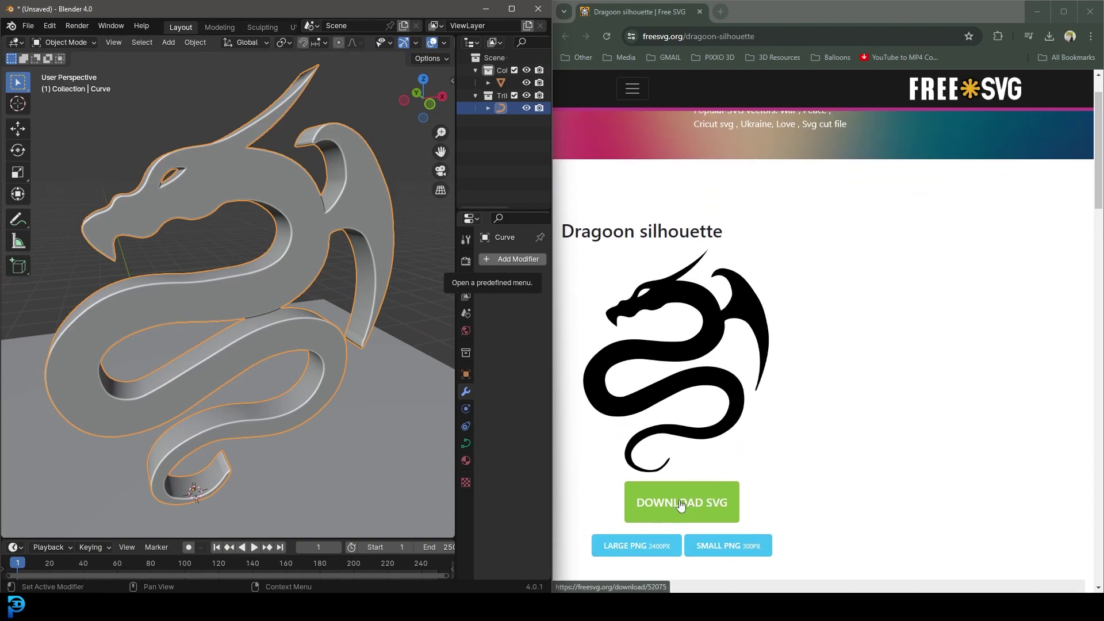
scroll(740, 387, "up", 1)
Step: Search the site for 'cat' clip art, then go back to the Dragoon silhouette page
left_click(762, 147)
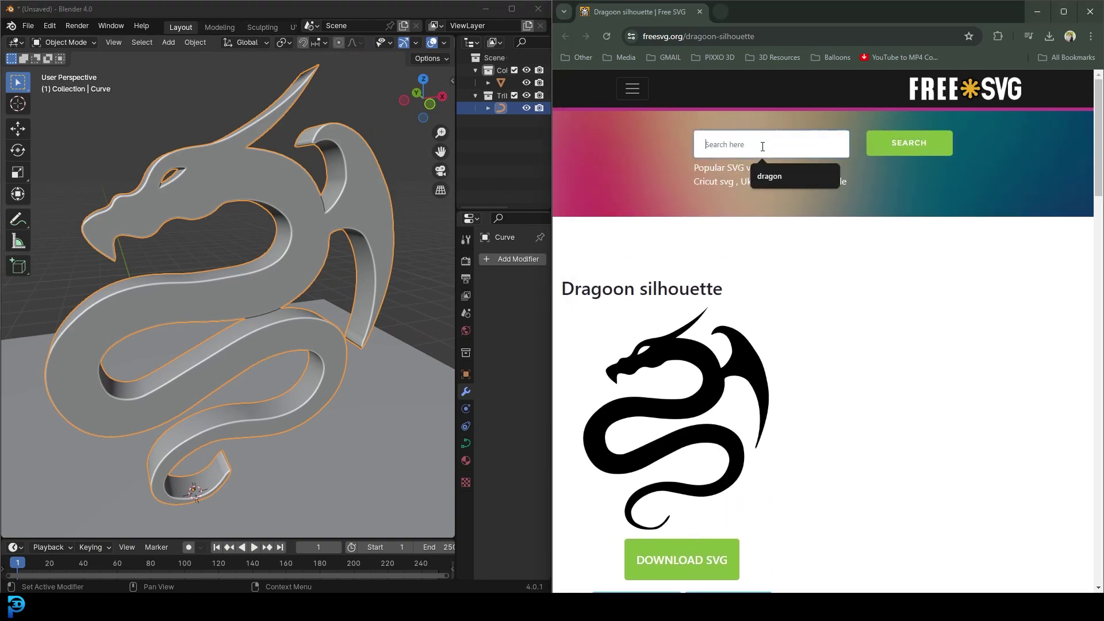
type("cat")
key("Return")
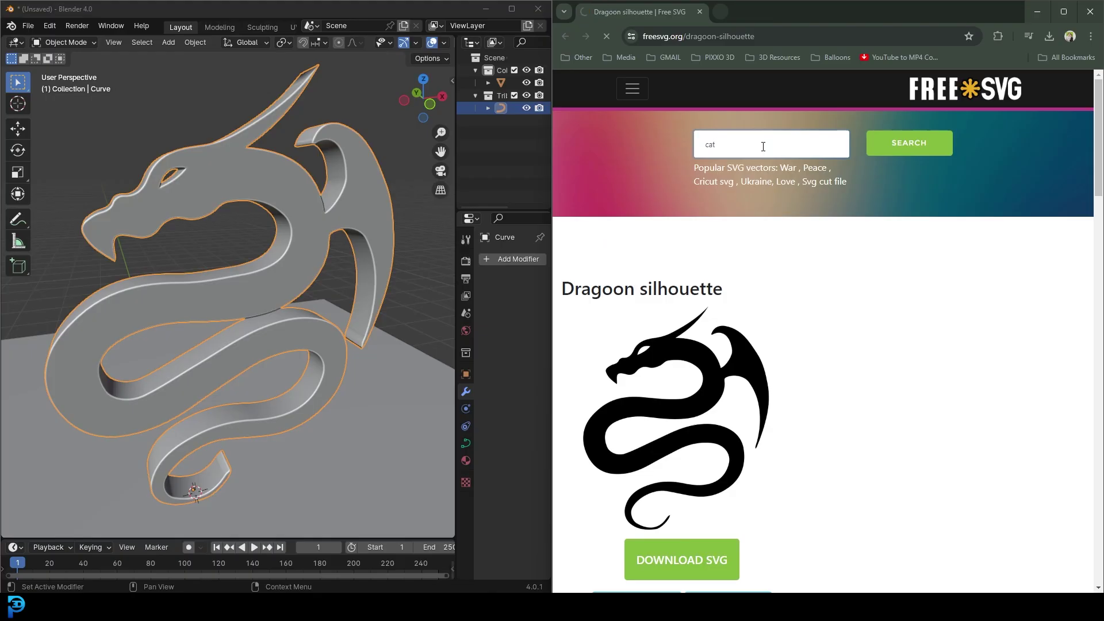
left_click(918, 148)
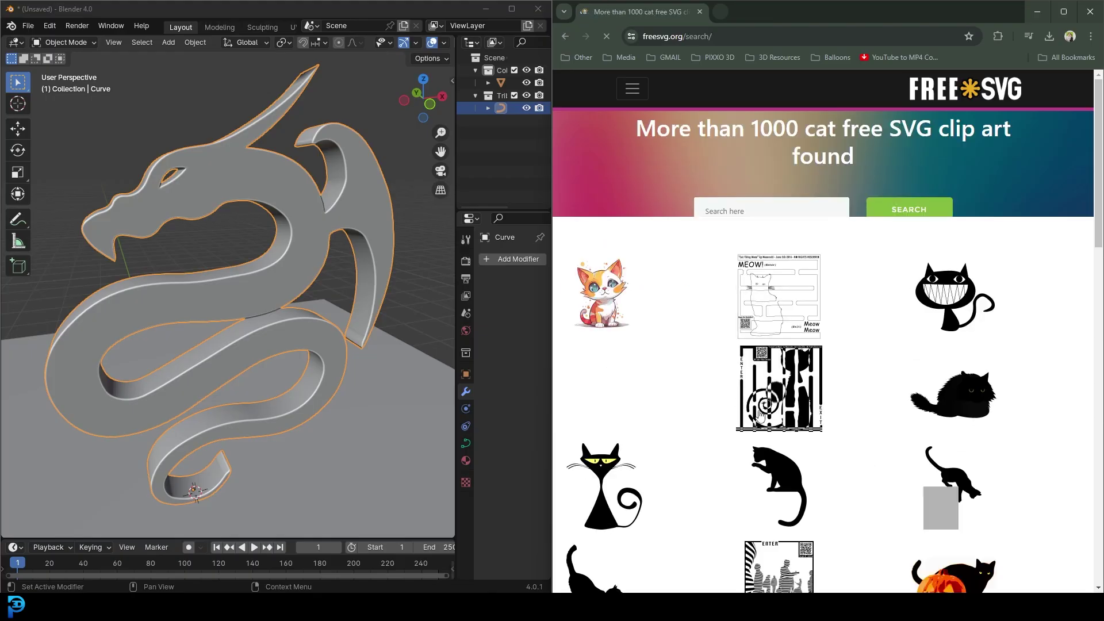
scroll(910, 336, "down", 7)
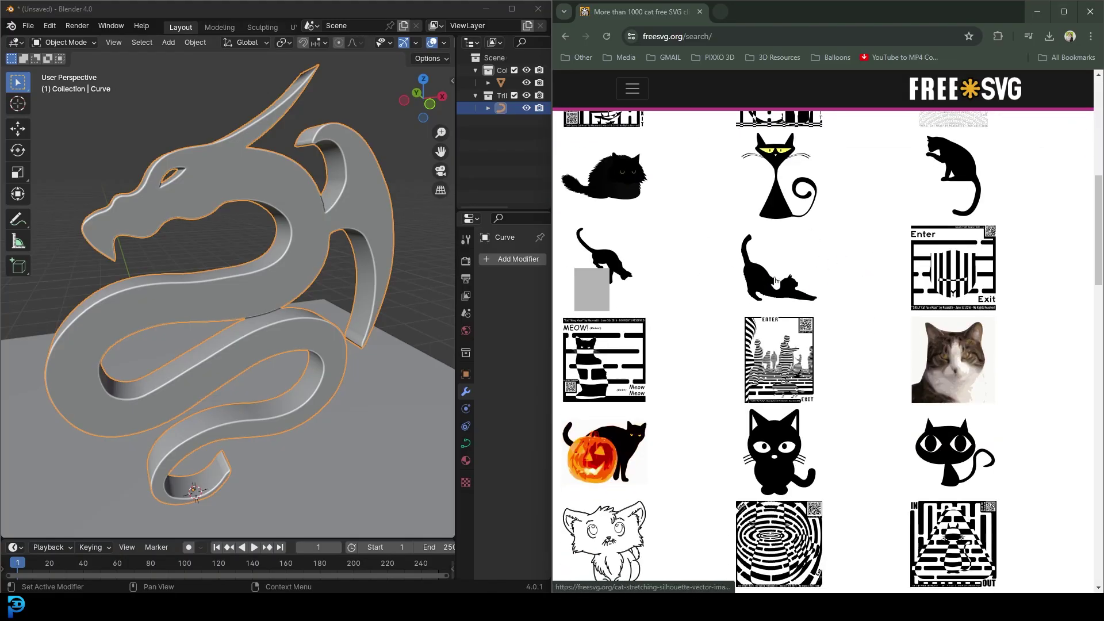
scroll(700, 202, "up", 4)
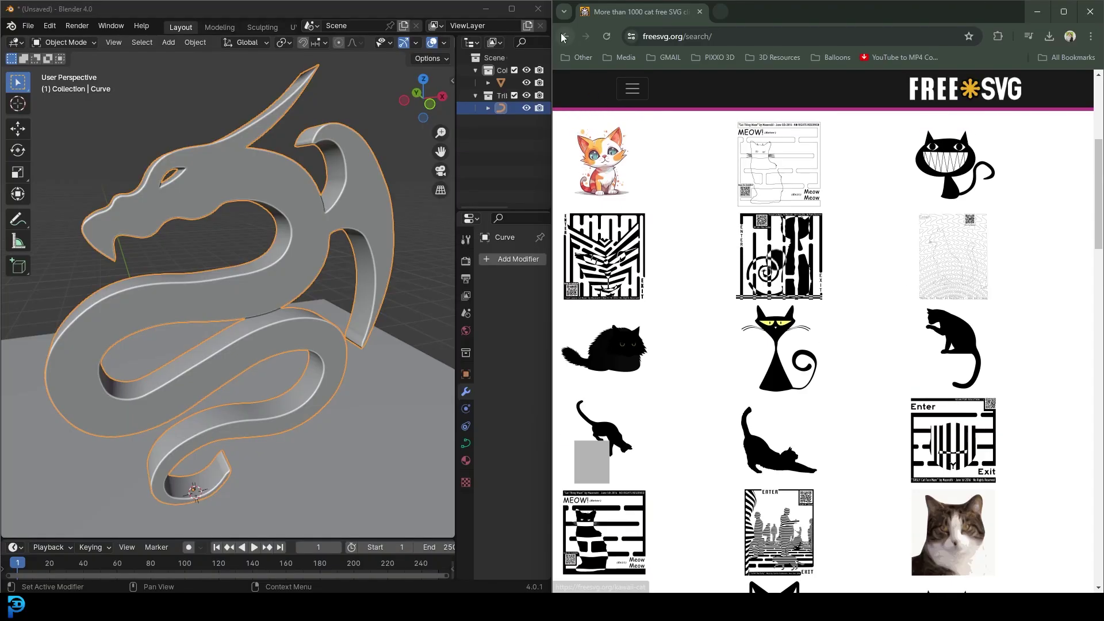
key("alt+Left")
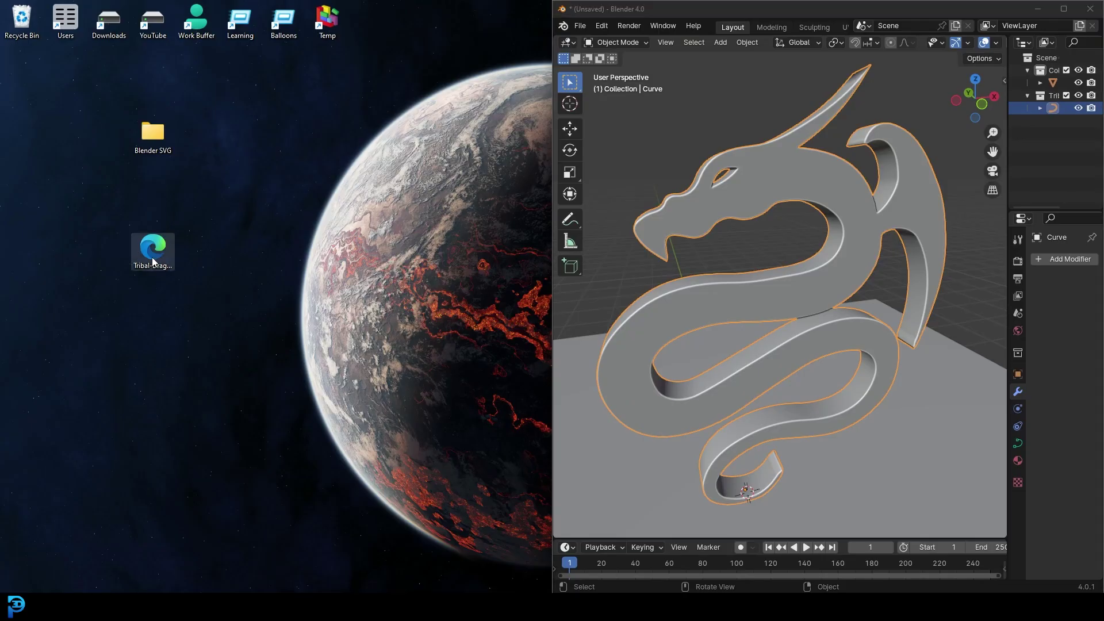
Step: Maximize Blender and start a new General scene, discarding the unsaved dragon work
left_click_drag(137, 254, 194, 261)
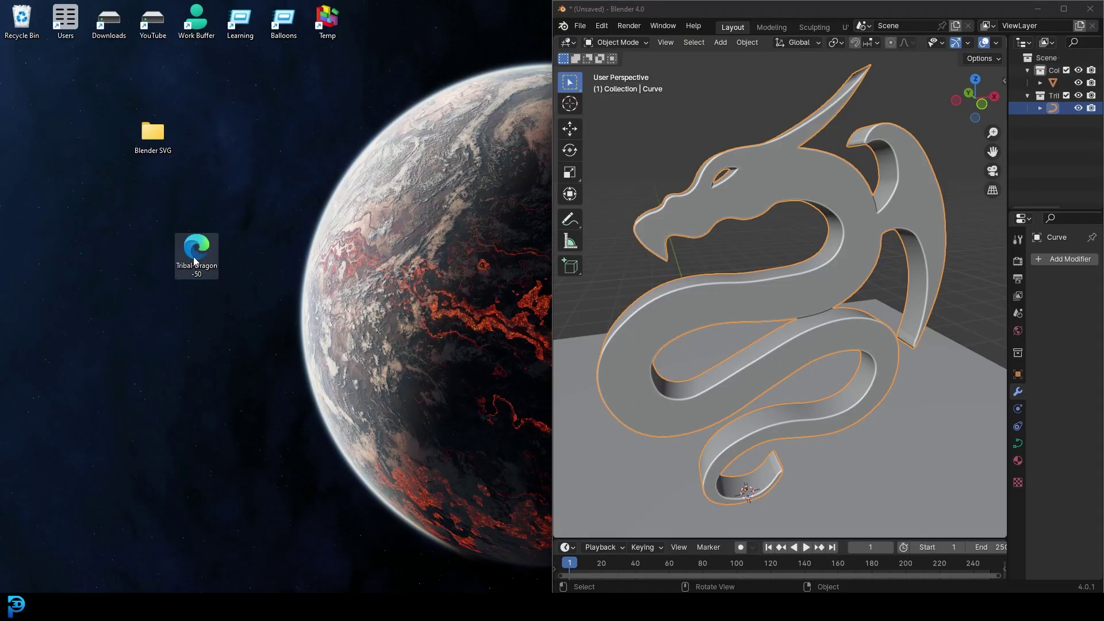
left_click(1064, 10)
scroll(478, 282, "down", 3)
left_click(29, 22)
mouse_move(41, 42)
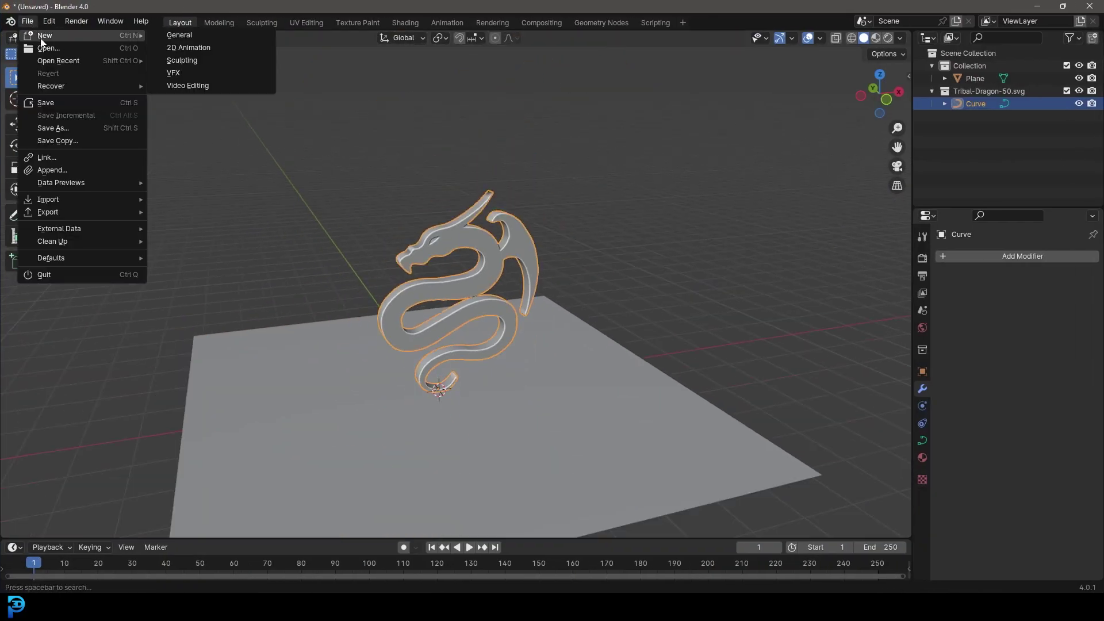
left_click(180, 35)
left_click(578, 324)
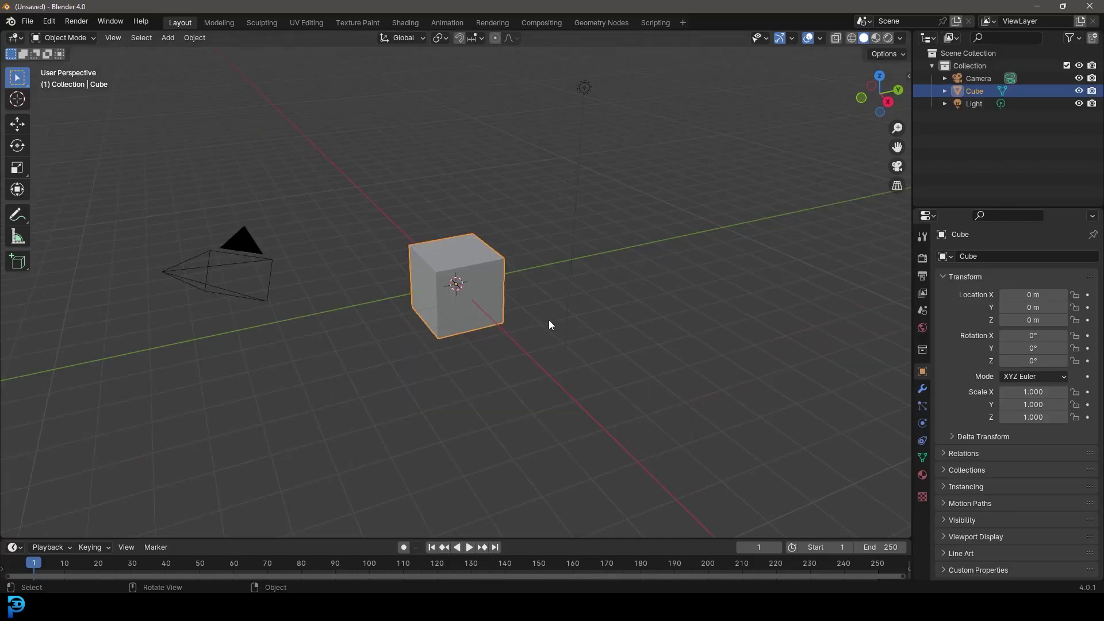
Step: Delete the default cube, camera and light
key("a")
scroll(467, 309, "down", 1)
key("Delete")
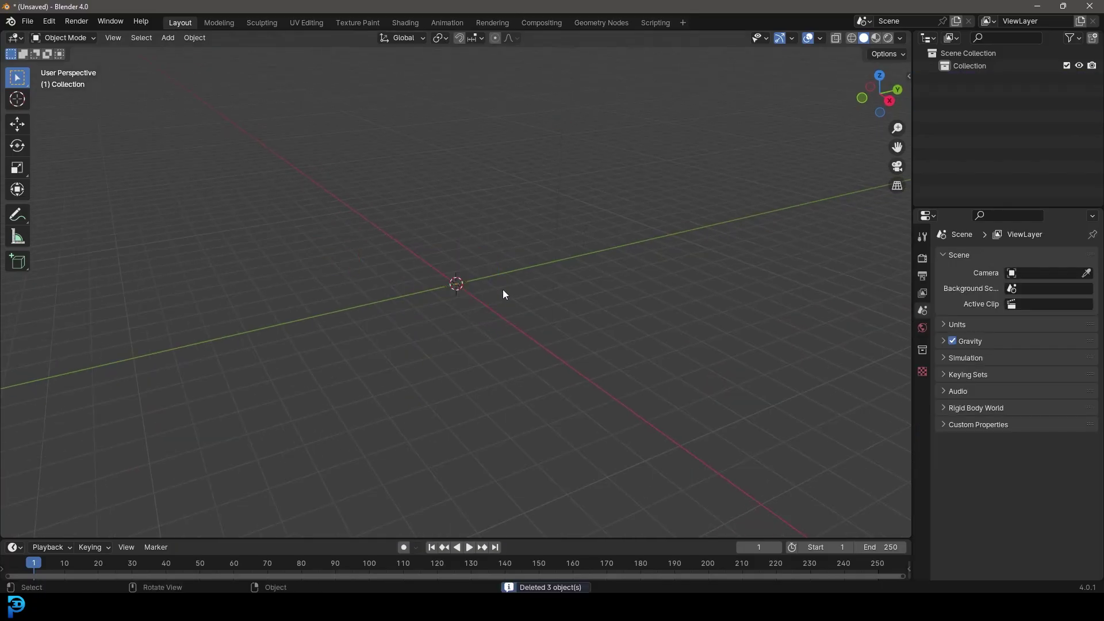
Step: Import Tribal-Dragon-50.svg from the Desktop and select the dragon curve
left_click(28, 22)
mouse_move(56, 203)
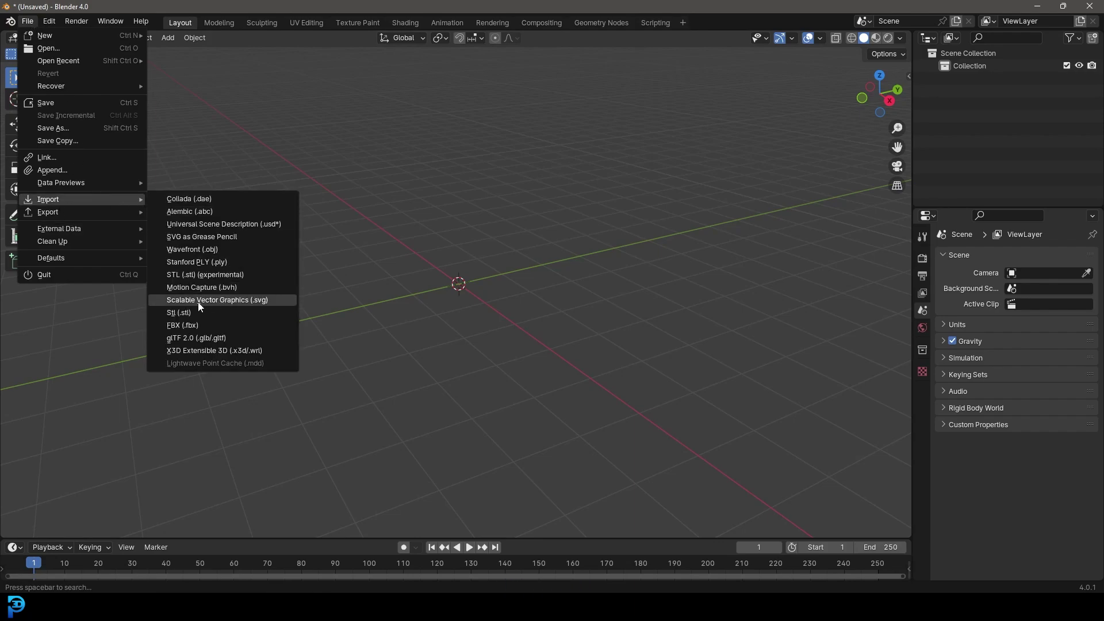
left_click(254, 299)
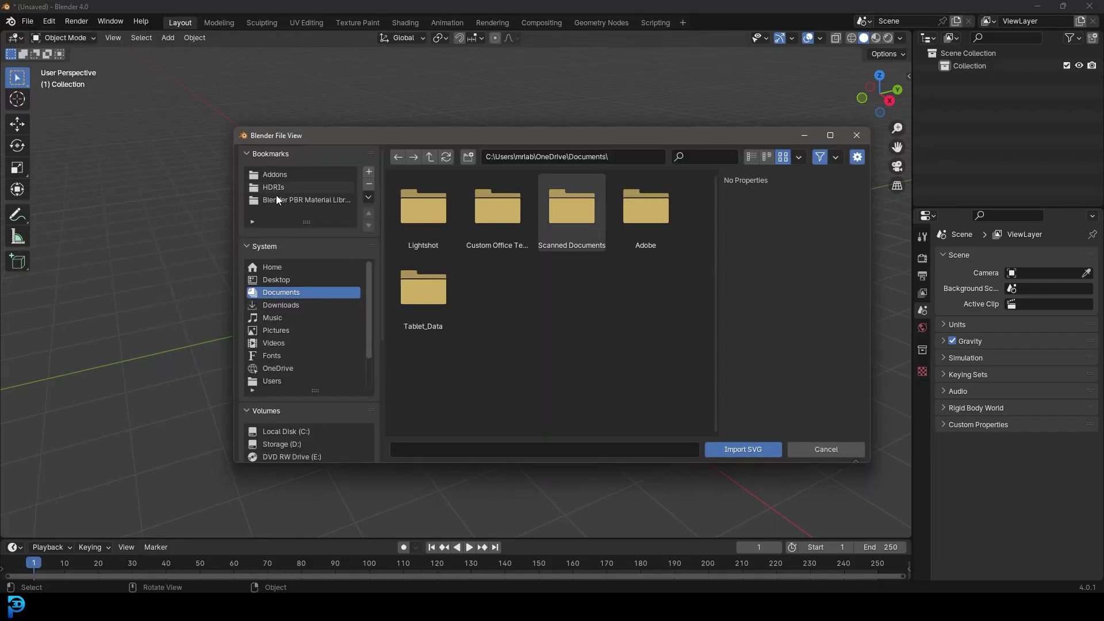
left_click(273, 282)
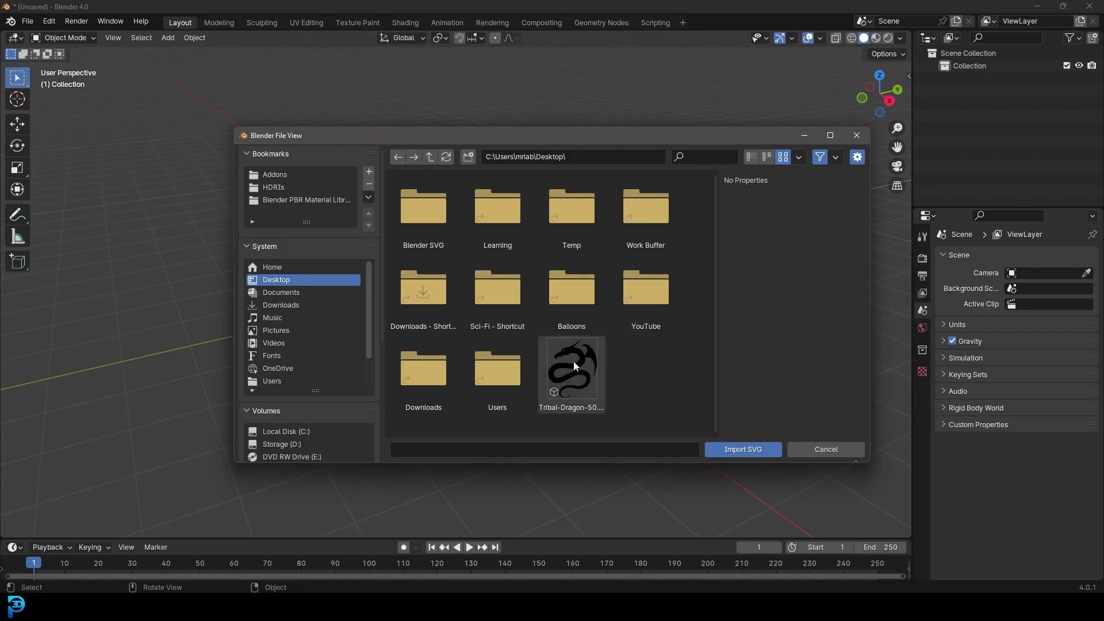
left_click(574, 361)
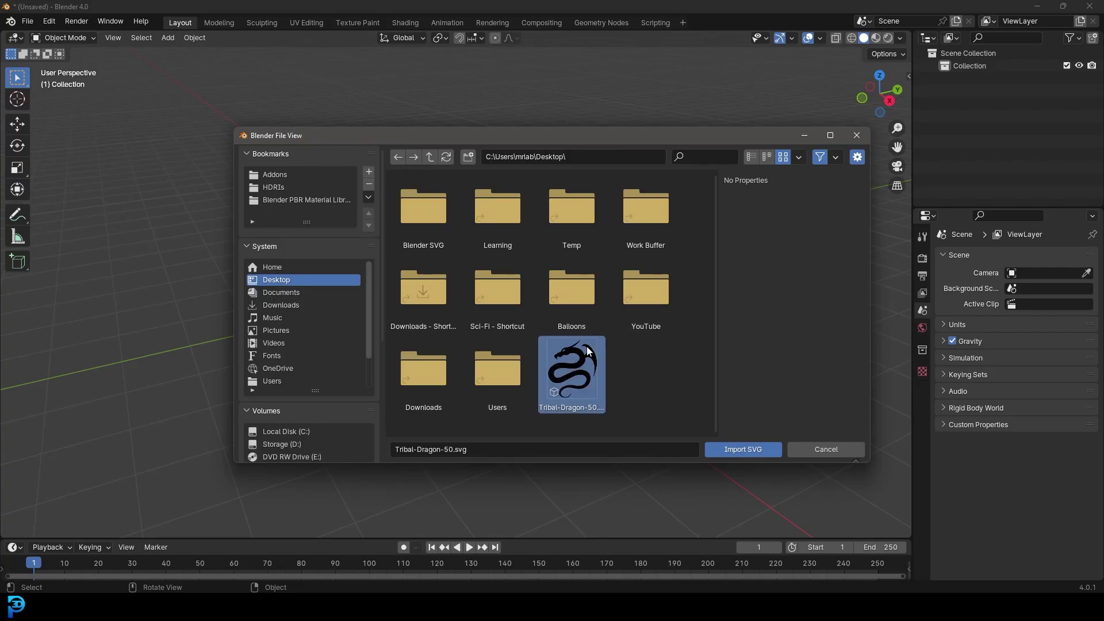
left_click(750, 452)
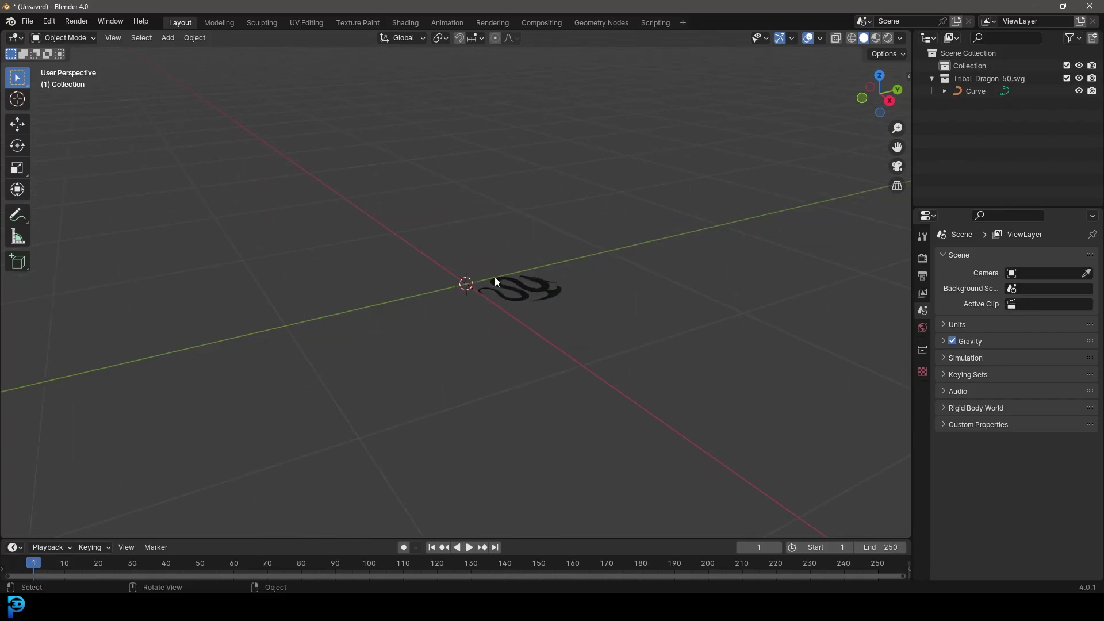
left_click(495, 277)
Step: In top view Edit Mode, select all control points and move the outline onto the origin
middle_click_drag(547, 294, 570, 342)
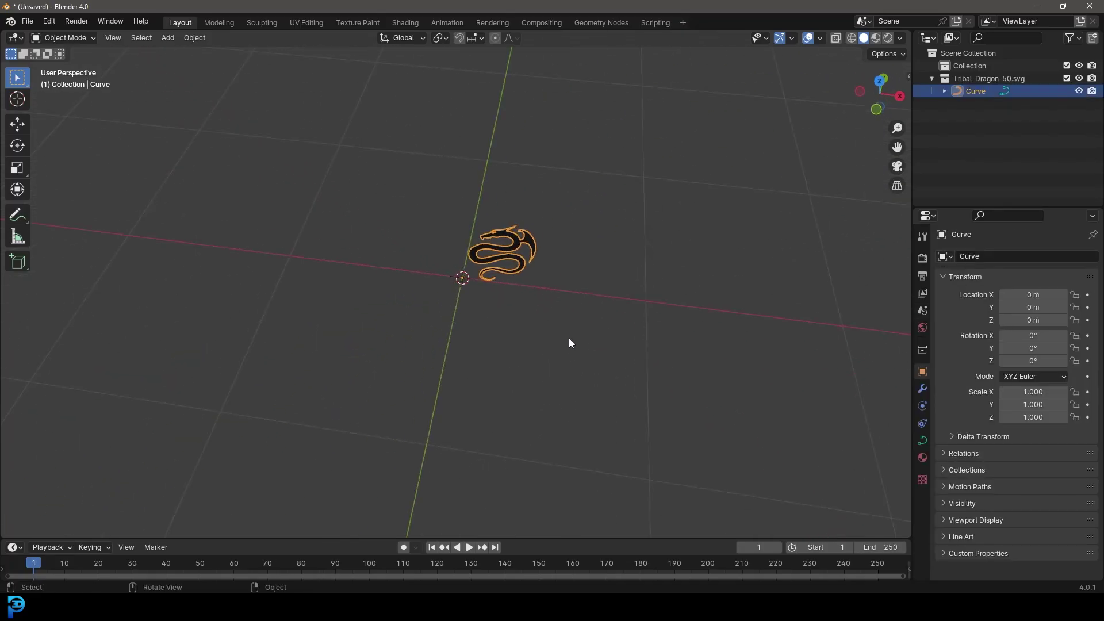
key("KP_7")
key("Tab")
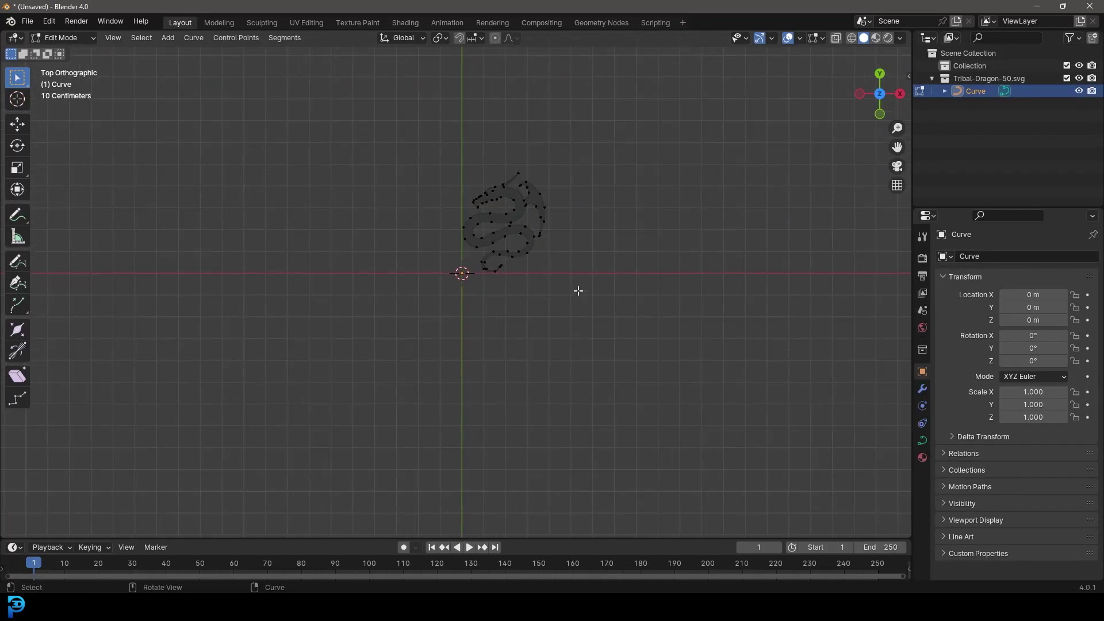
scroll(592, 316, "up", 2)
key("a")
scroll(547, 238, "up", 4)
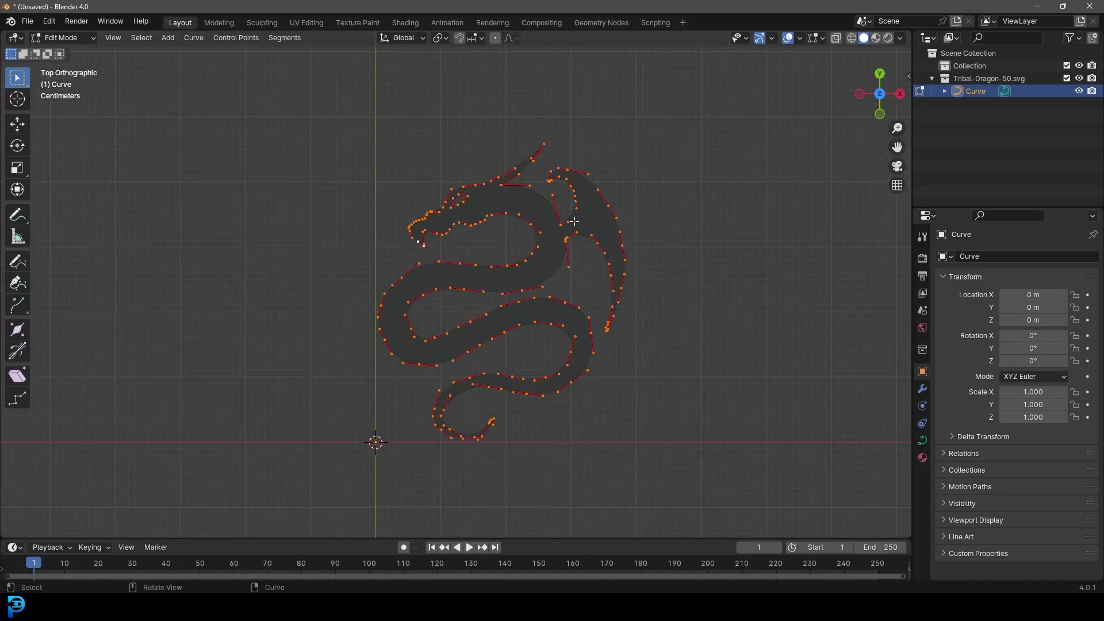
key("g")
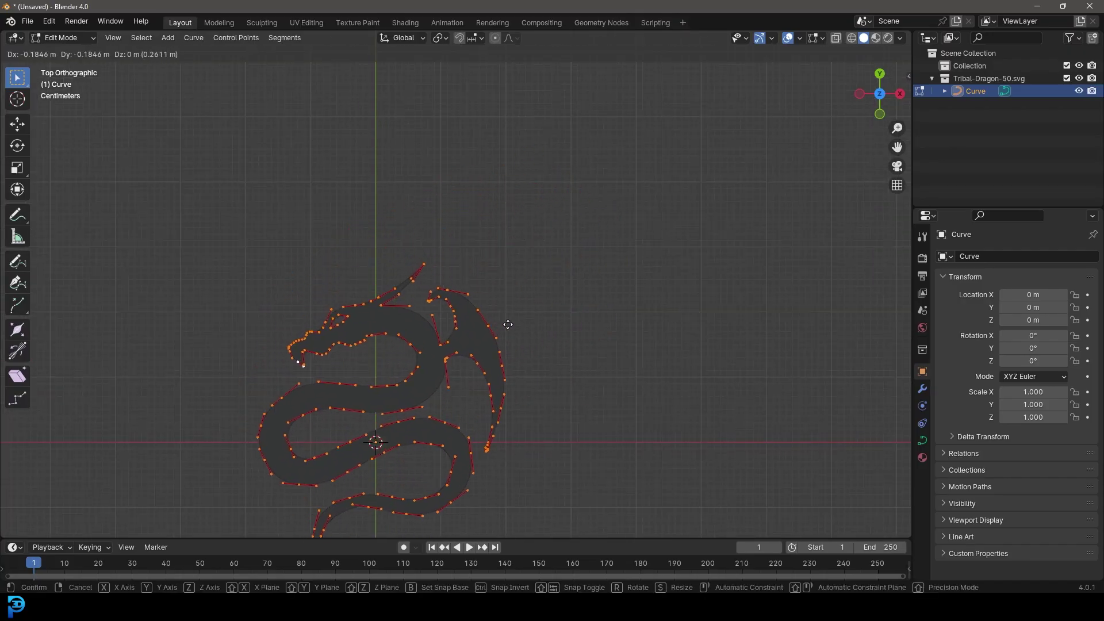
left_click(496, 344)
Step: Back in Object Mode, rotate the dragon 90° around X with rx90
scroll(430, 425, "down", 4)
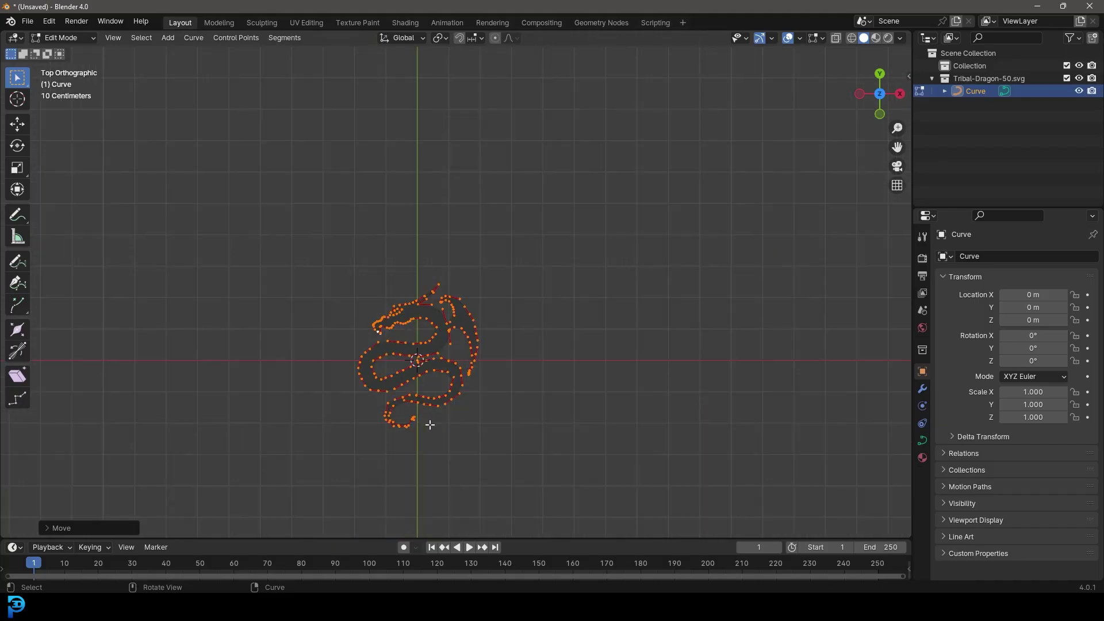
middle_click_drag(451, 410, 414, 345)
left_click(62, 37)
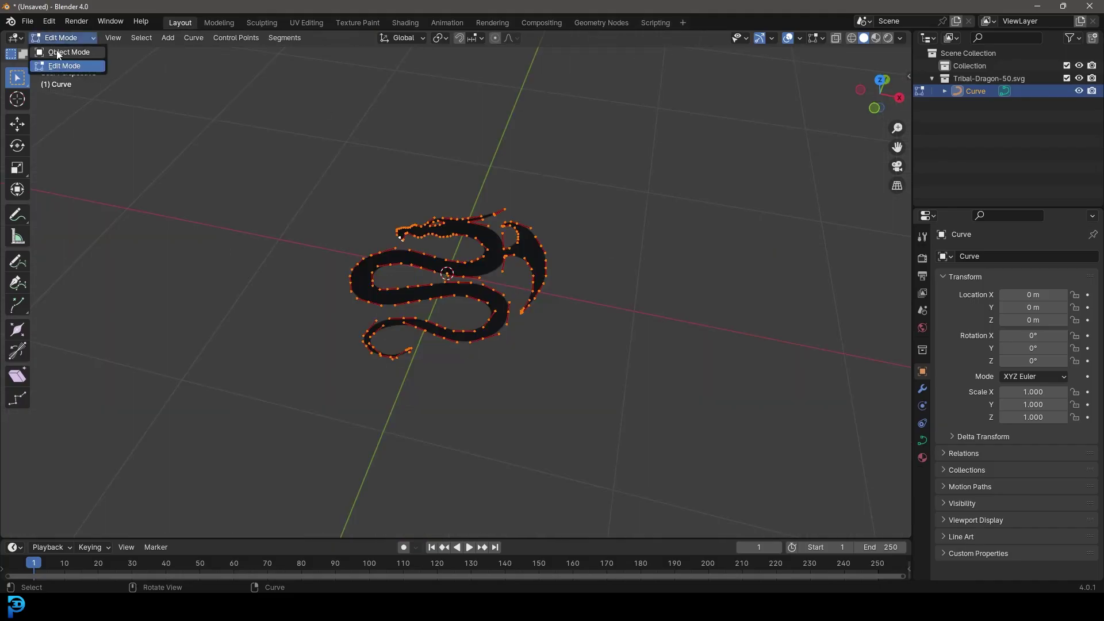
left_click(86, 54)
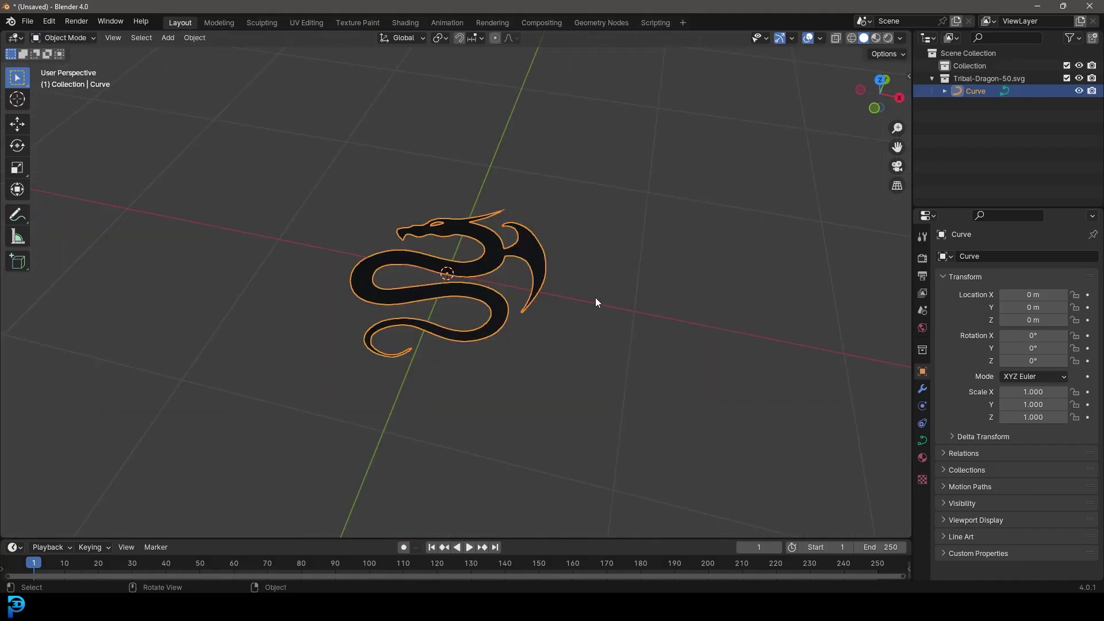
type("rx90")
key("Return")
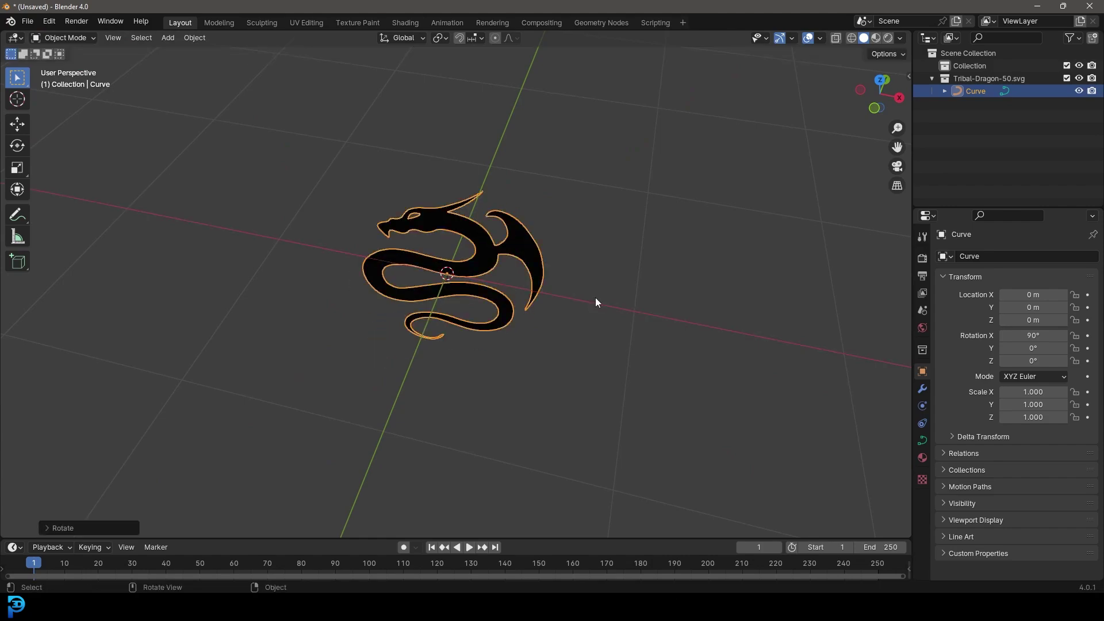
middle_click_drag(595, 298, 836, 250)
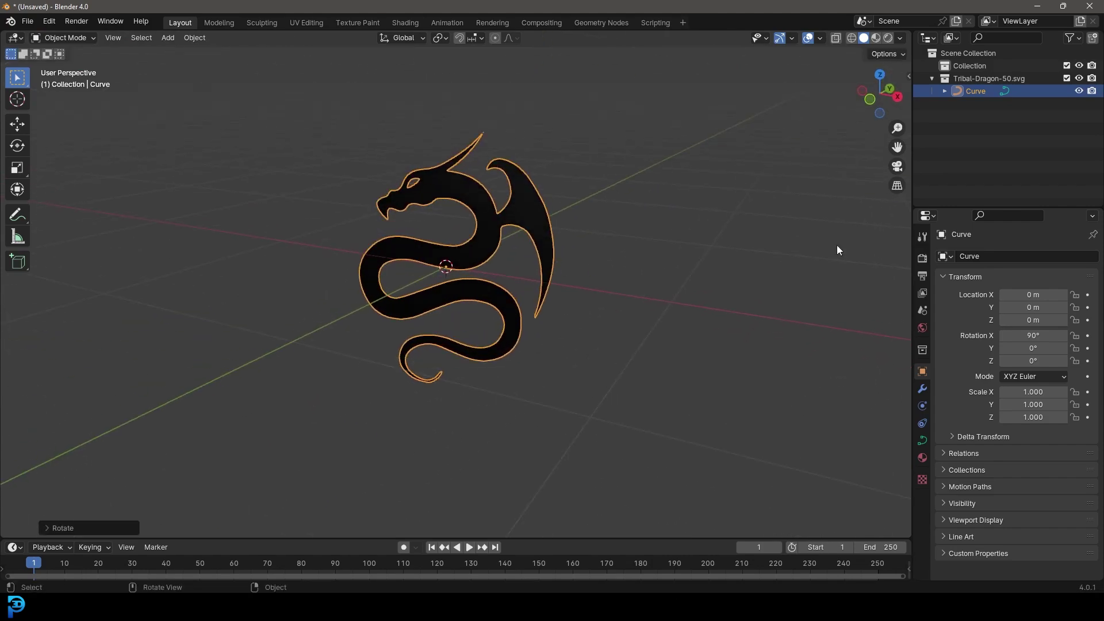
Step: Remove the SVGMat material slot so the dragon turns grey
left_click(922, 458)
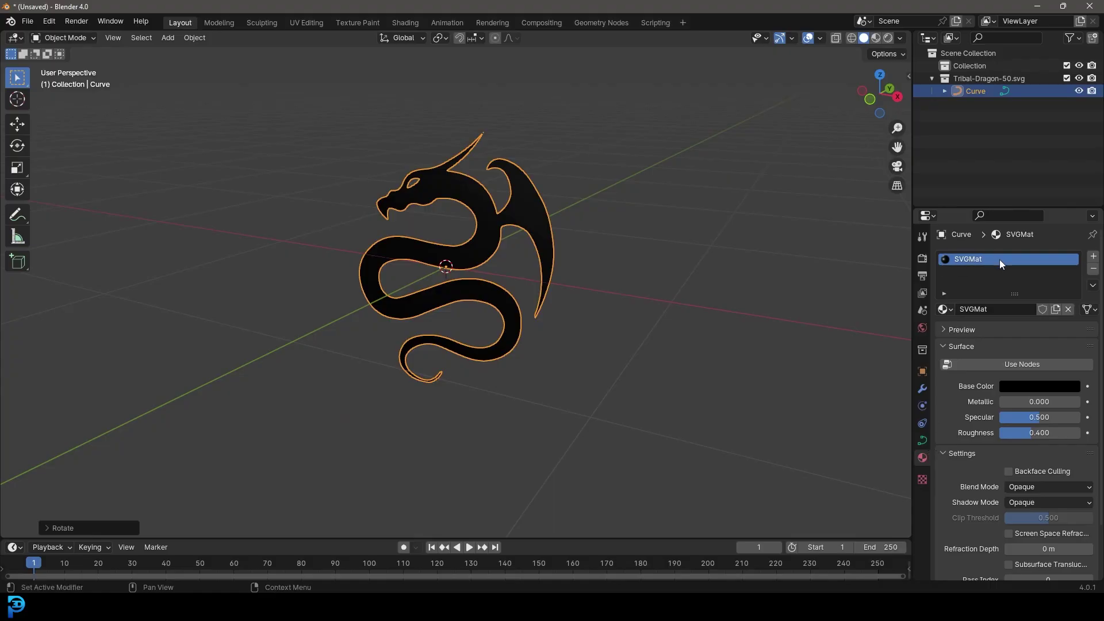
left_click(1093, 269)
middle_click_drag(505, 298, 550, 293)
scroll(479, 299, "up", 3)
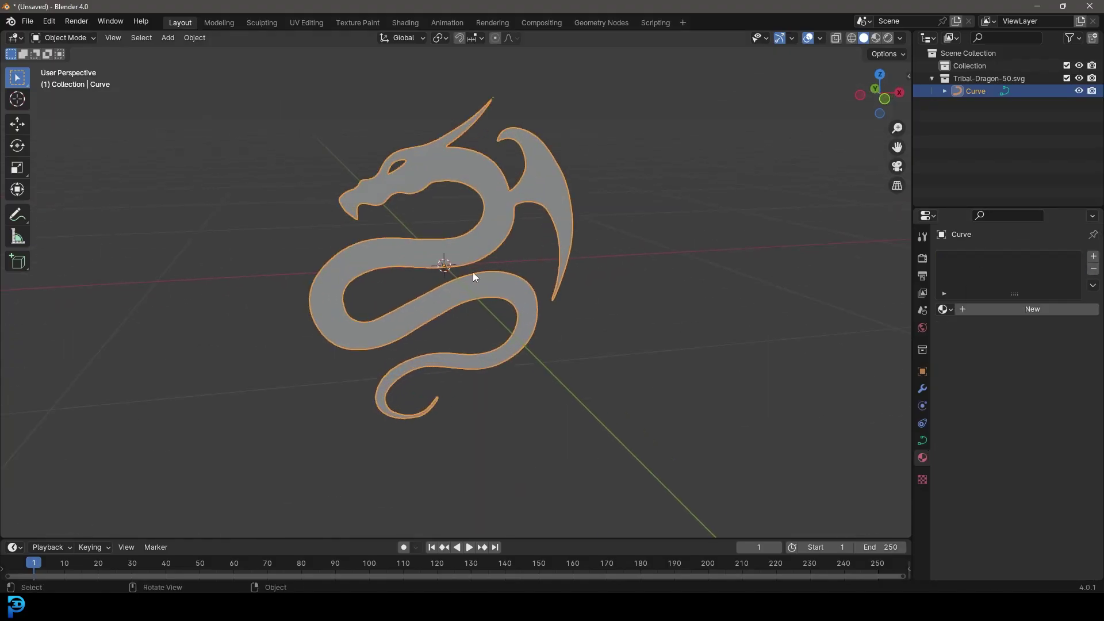
Step: Raise the dragon 0.6043 m along Z so it stands on the grid
key("g")
key("z")
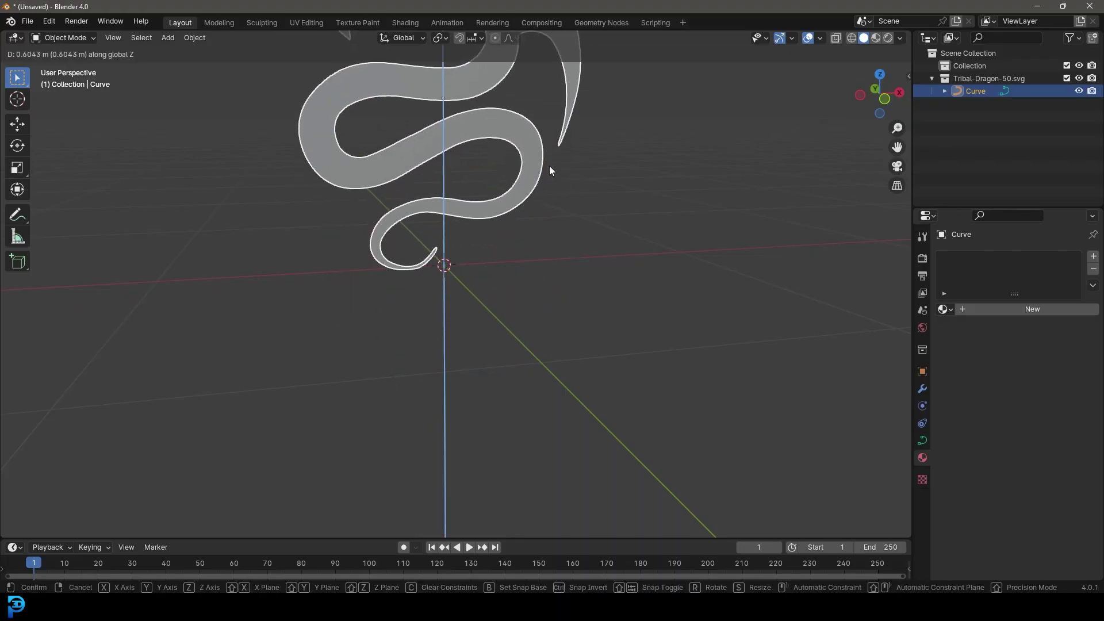
left_click(492, 187)
scroll(492, 187, "down", 3)
scroll(472, 305, "up", 4)
middle_click_drag(226, 239, 393, 300)
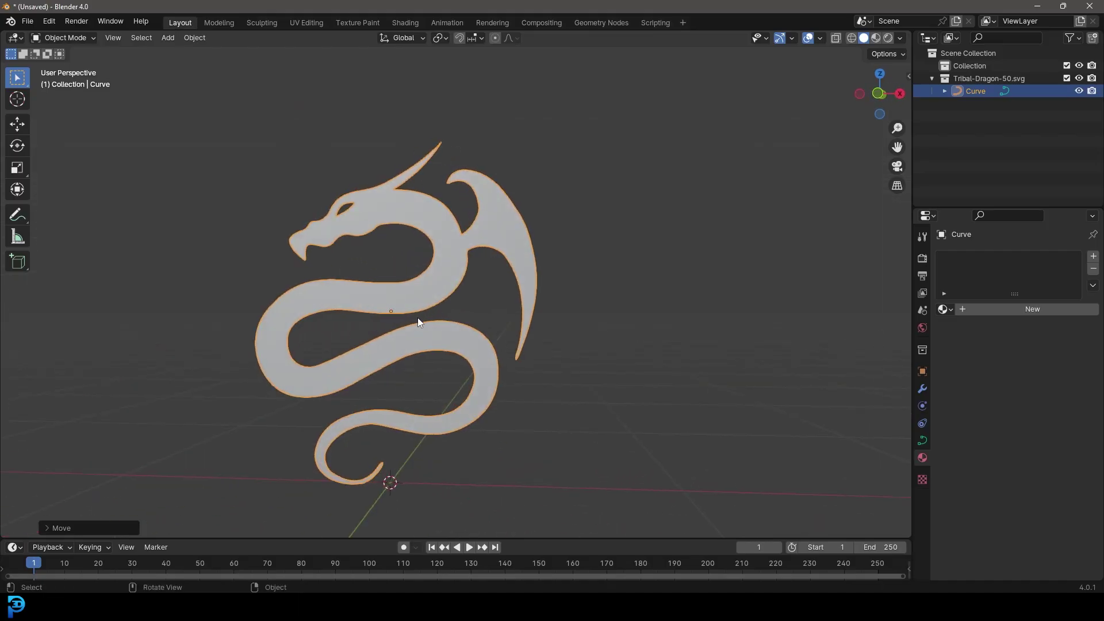
Step: Set the curve's Geometry Extrude depth to 0.057 m, checking the thickness from the side
left_click(922, 445)
scroll(488, 298, "down", 2)
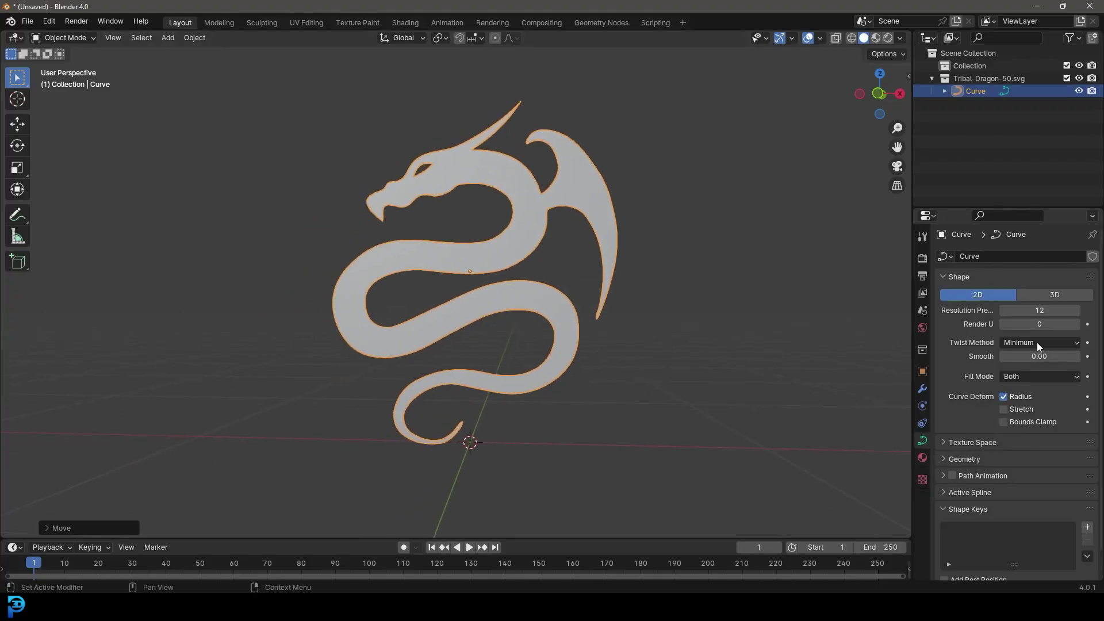
left_click(950, 461)
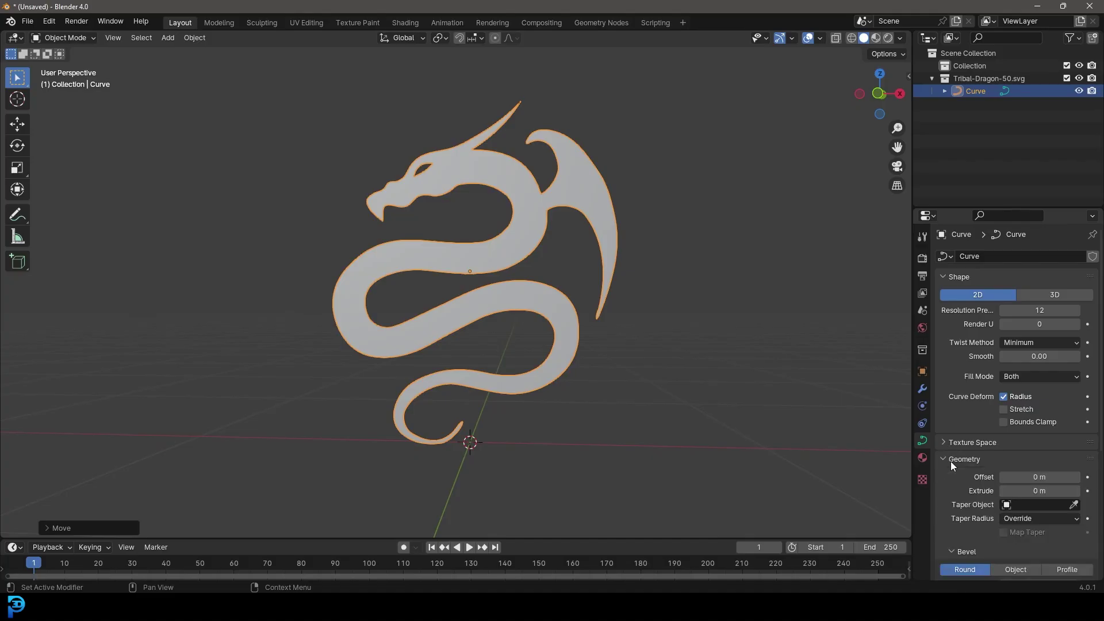
scroll(949, 465, "down", 4)
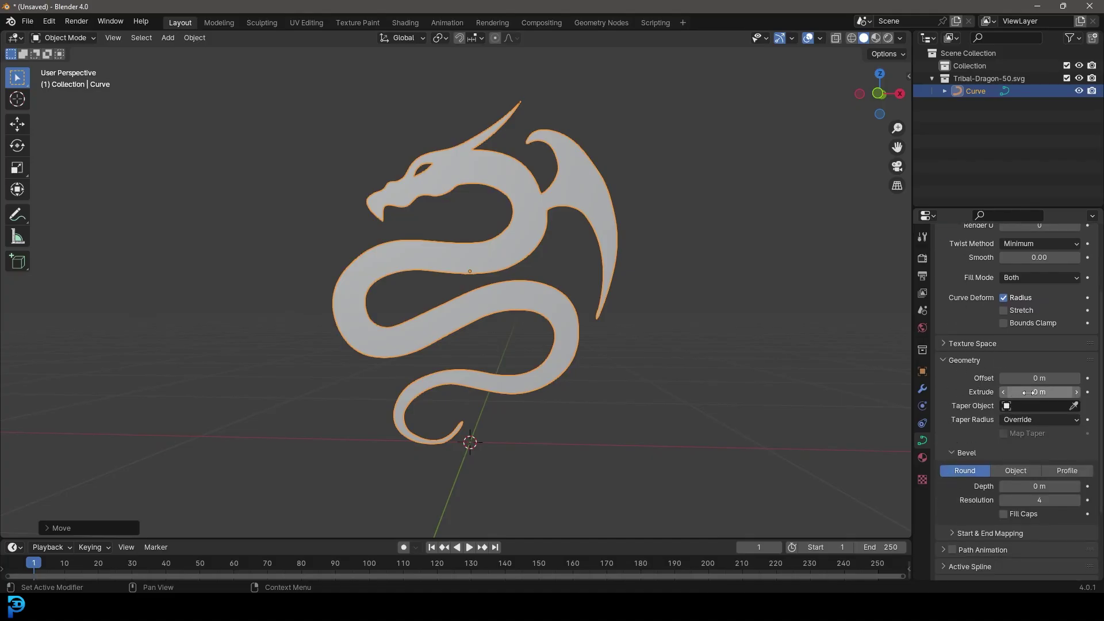
left_click_drag(1029, 392, 1052, 392)
middle_click_drag(565, 291, 650, 322)
mouse_move(1040, 392)
left_mouse_down()
mouse_move(1055, 392)
mouse_move(1045, 392)
left_mouse_up()
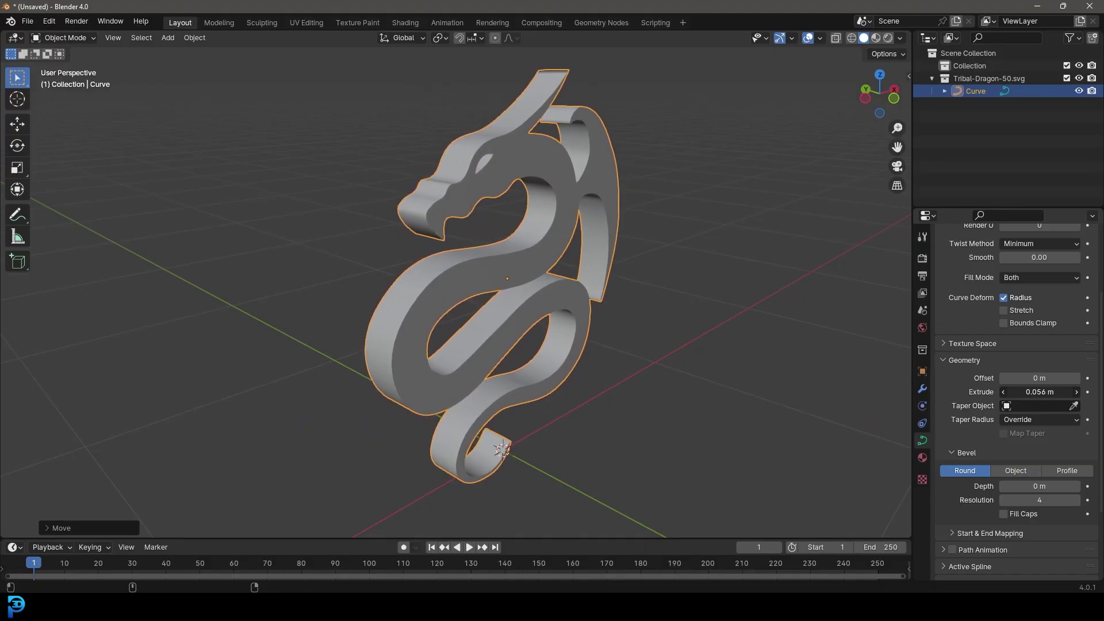
left_click_drag(1043, 392, 1044, 391)
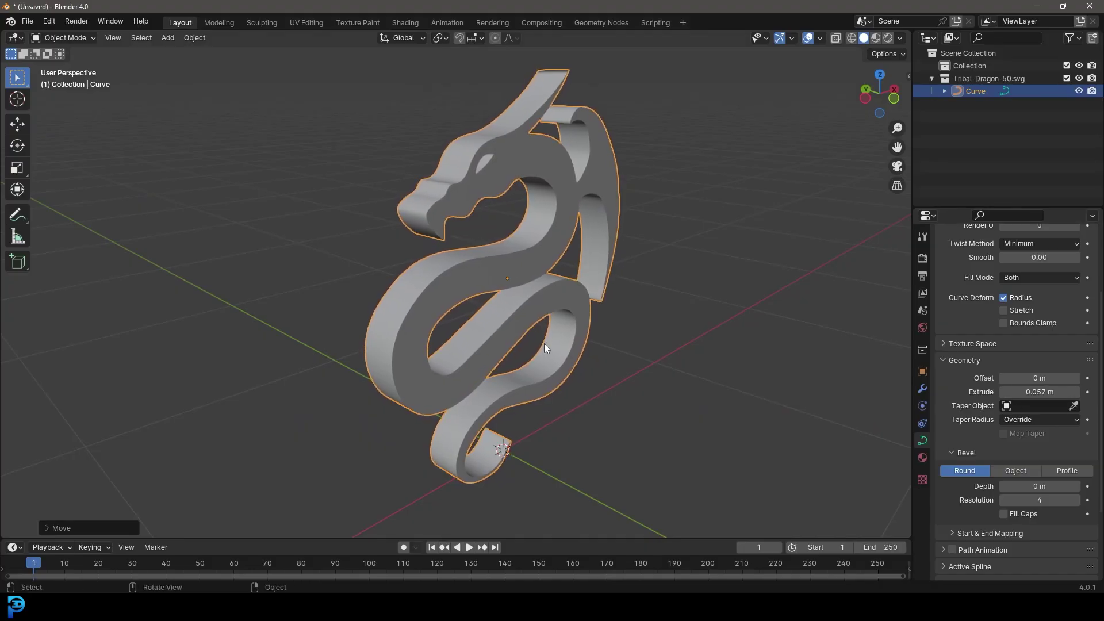
mouse_move(544, 343)
middle_mouse_down()
mouse_move(624, 343)
mouse_move(547, 336)
middle_mouse_up()
scroll(547, 336, "up", 2)
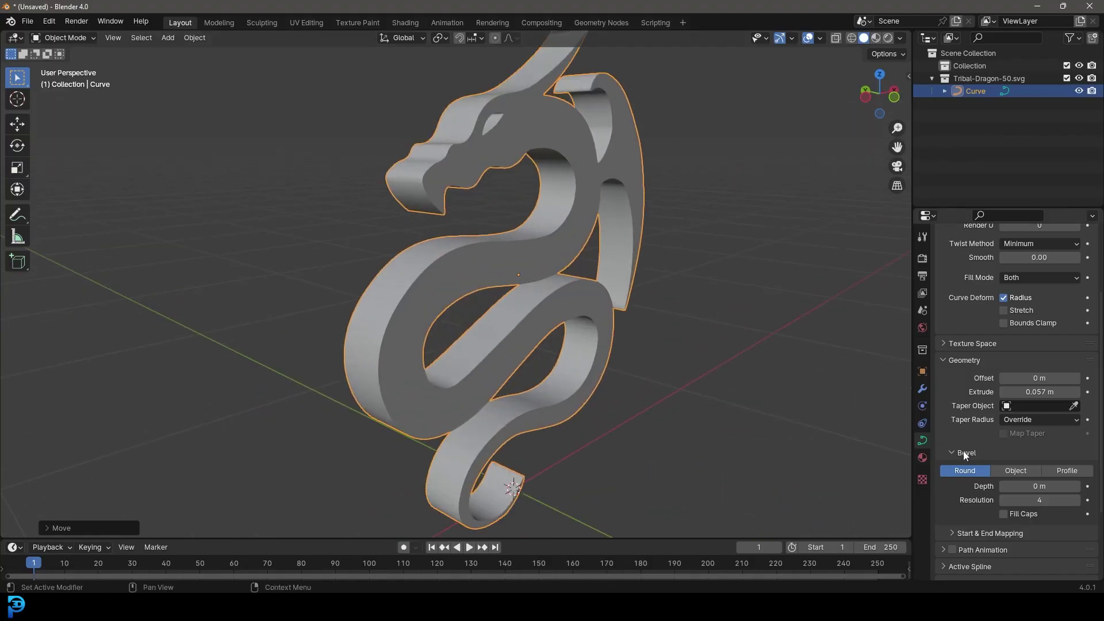
Step: Set the Geometry Bevel Depth to 0.003 m and orbit to inspect the rounded edges
scroll(964, 451, "down", 1)
scroll(416, 292, "up", 4)
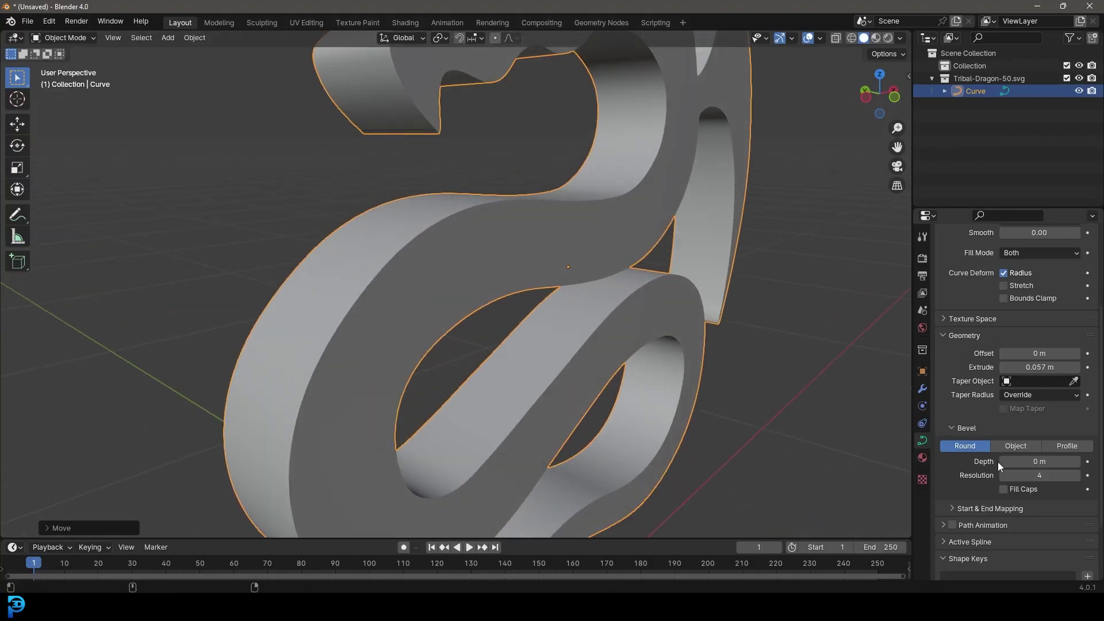
left_click_drag(1029, 461, 1038, 461)
scroll(413, 292, "down", 5)
middle_click_drag(412, 292, 444, 137)
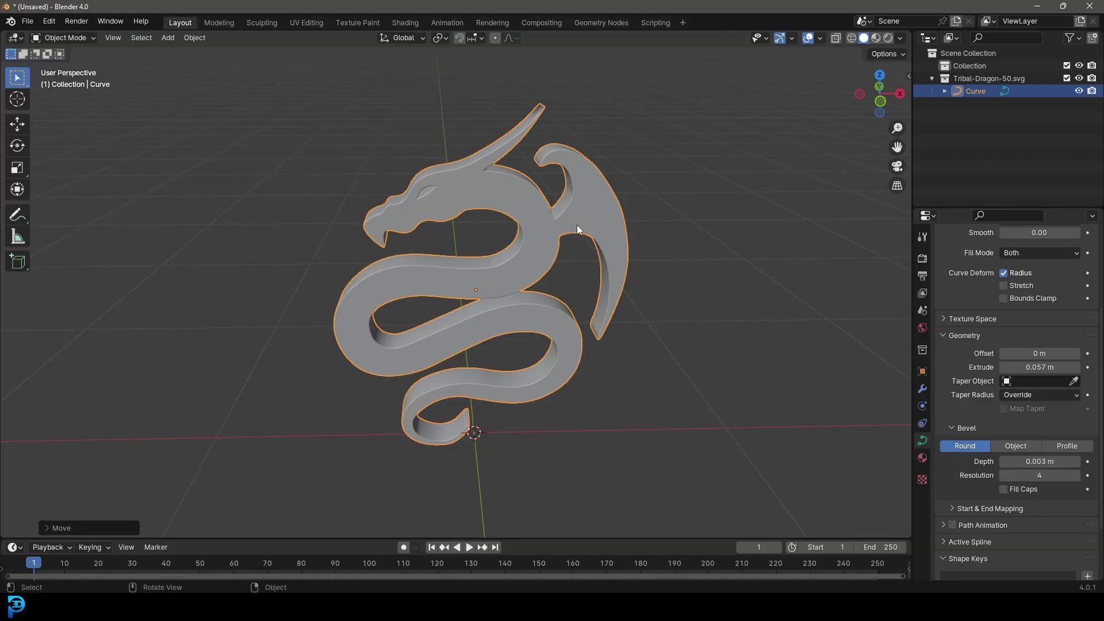
scroll(515, 216, "up", 2)
Step: In front-view Edit Mode, select a neck control point and try scaling its handles, then cancel
key("Tab")
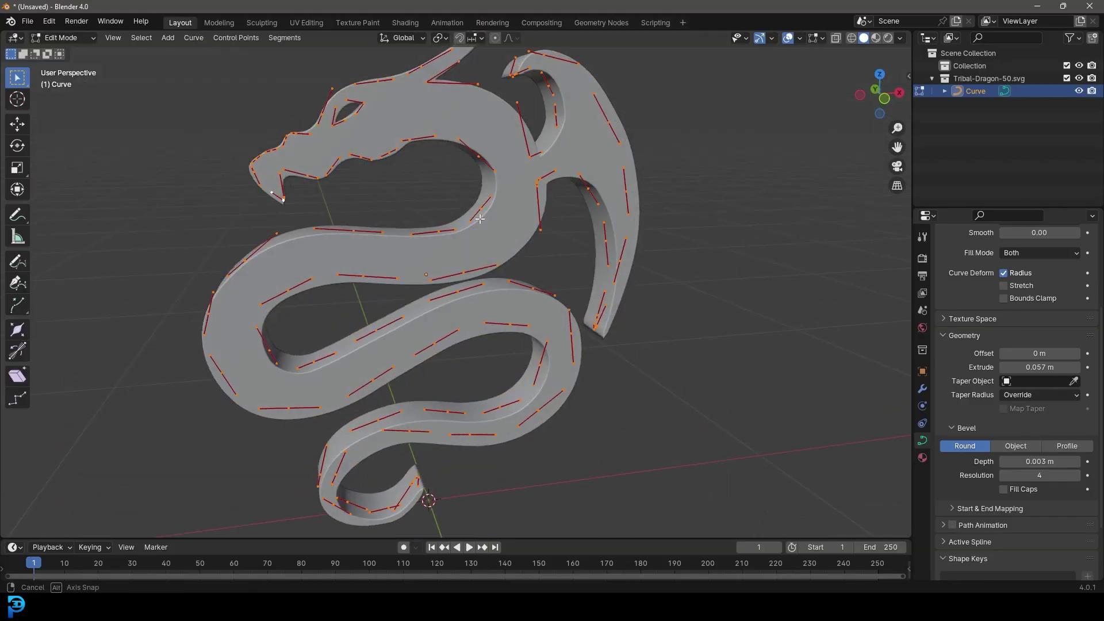
mouse_move(479, 207)
middle_mouse_down()
mouse_move(564, 217)
mouse_move(460, 214)
mouse_move(472, 215)
middle_mouse_up()
key("KP_1")
left_click(431, 223)
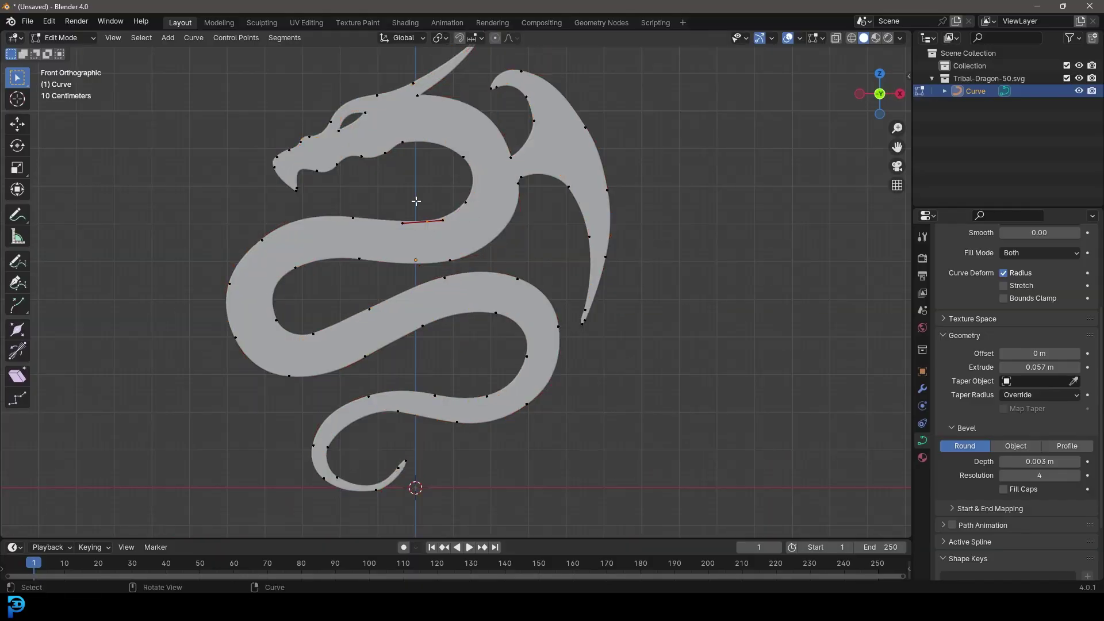
scroll(431, 224, "up", 2)
left_click(510, 268)
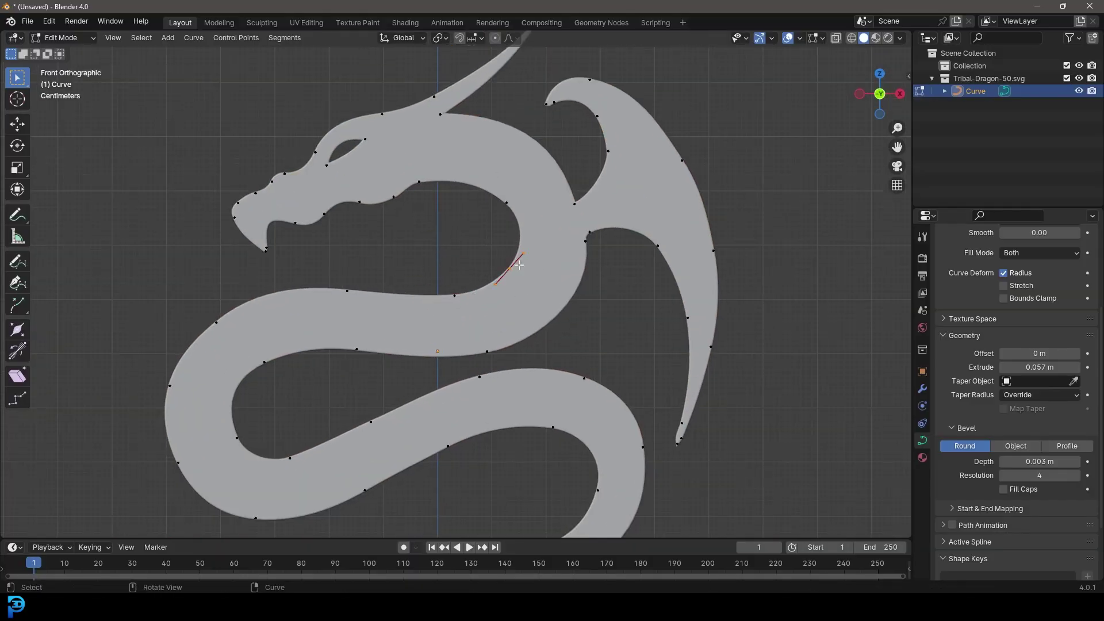
key("s")
right_click(697, 315)
Step: Reposition the wing-to-body control point, then duplicate the dragon and slide the copy along X
left_click_drag(620, 267, 578, 221)
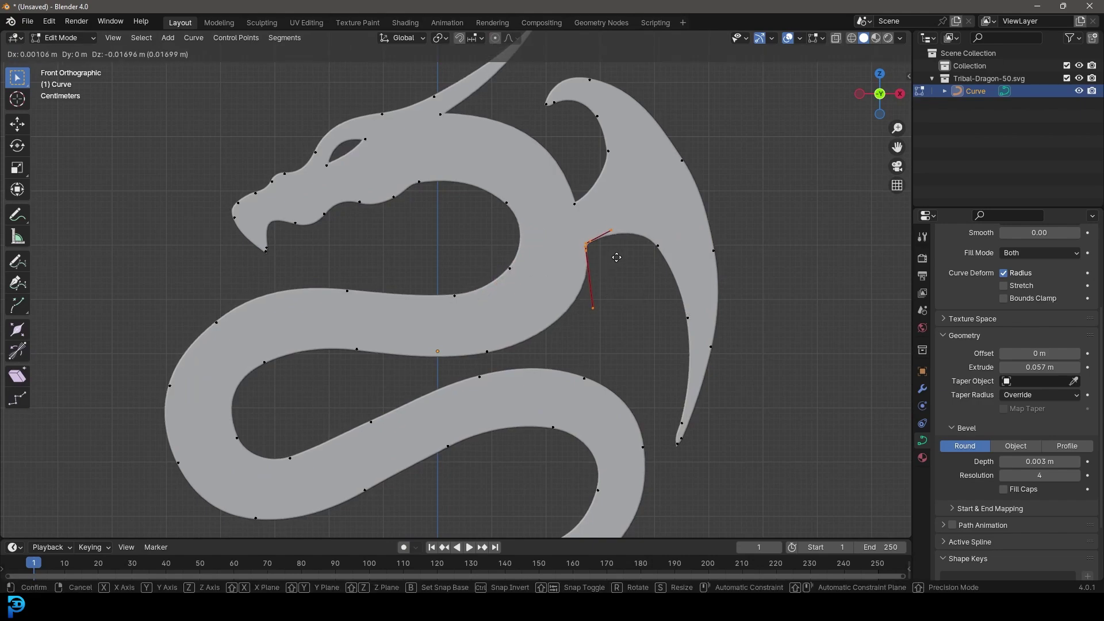
key("g")
left_click(615, 259)
scroll(615, 260, "down", 4)
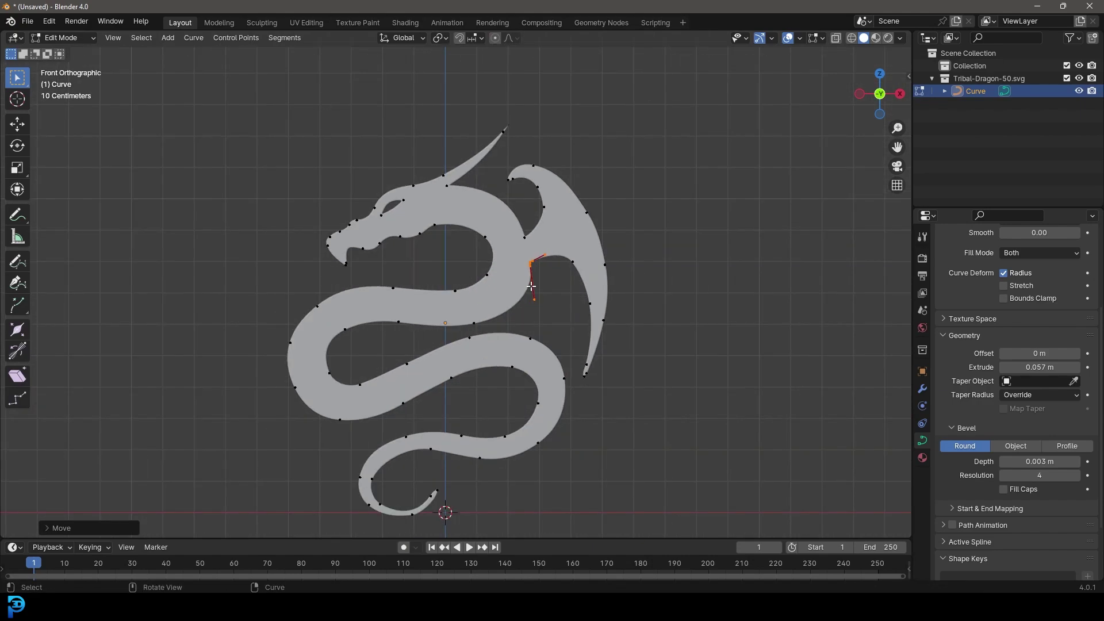
key("Tab")
middle_click_drag(615, 260, 503, 292)
key("shift+d")
key("x")
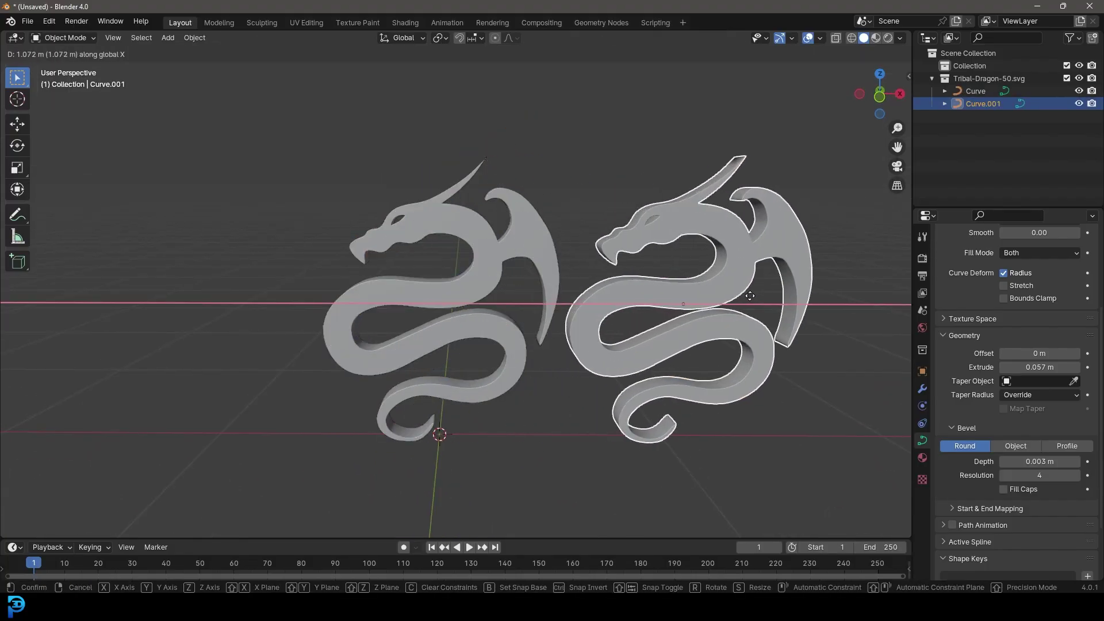
Step: Drop the duplicate Curve.001 about 1.072 m along X beside the original
left_click(747, 297)
middle_click_drag(467, 248, 346, 223)
middle_click_drag(587, 256, 637, 253)
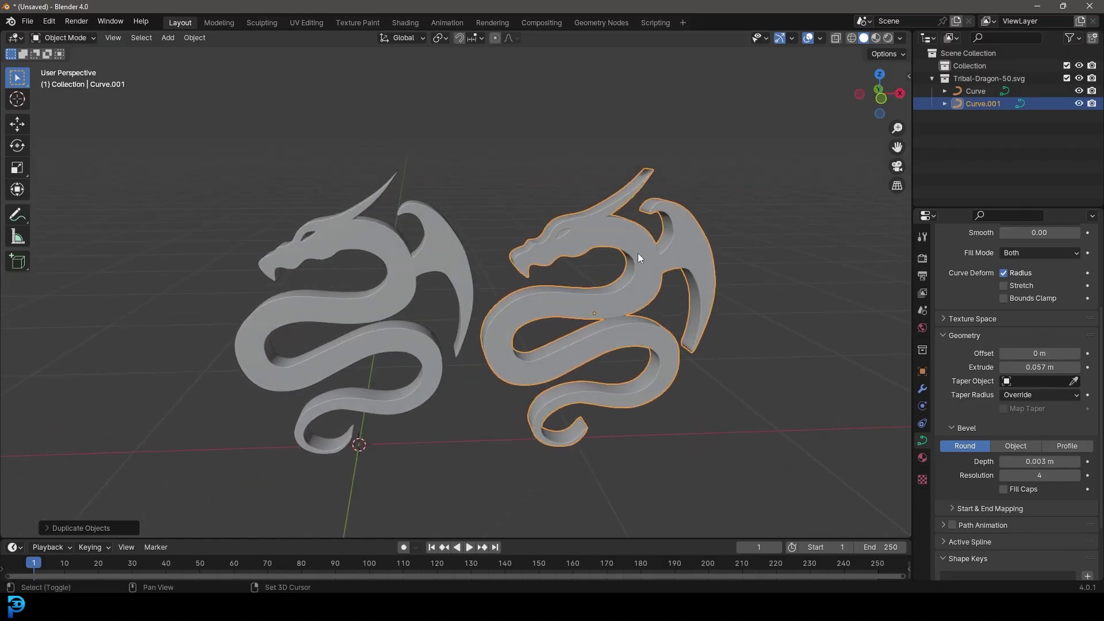
scroll(583, 257, "up", 2)
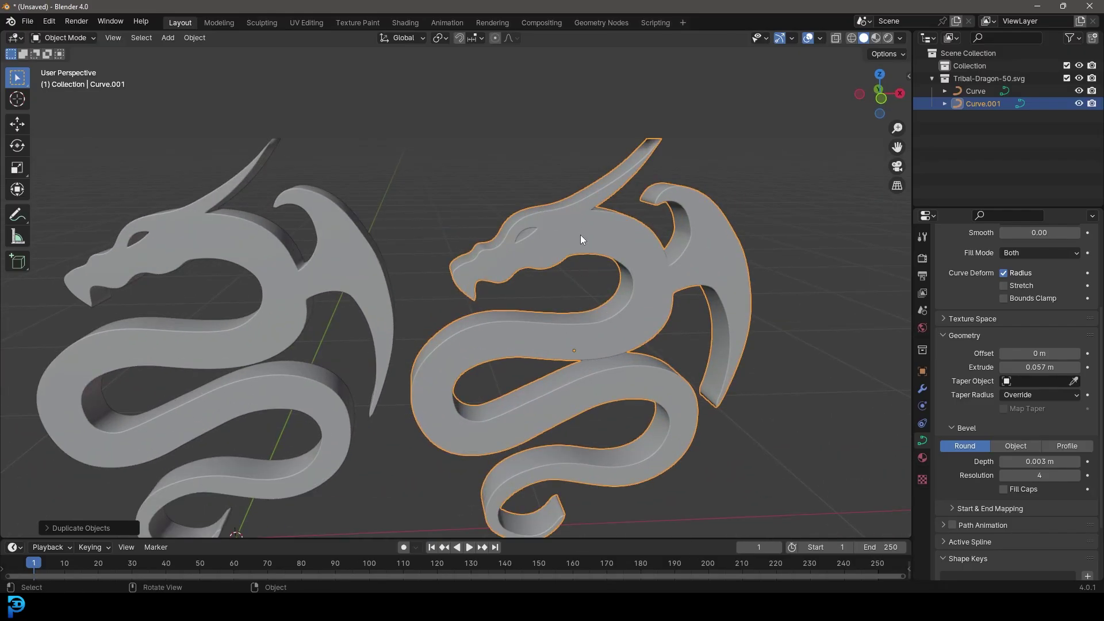
Step: Convert Curve.001 to a mesh using the F3 'convert' search
key("F3")
type("conver")
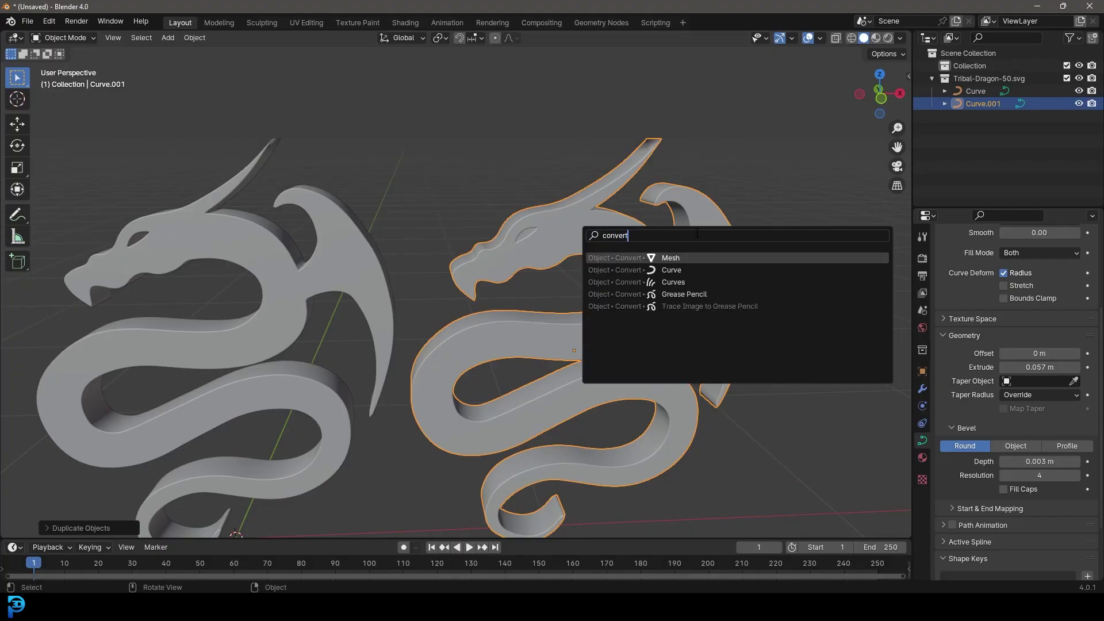
type("t")
left_click(691, 259)
scroll(616, 266, "down", 3)
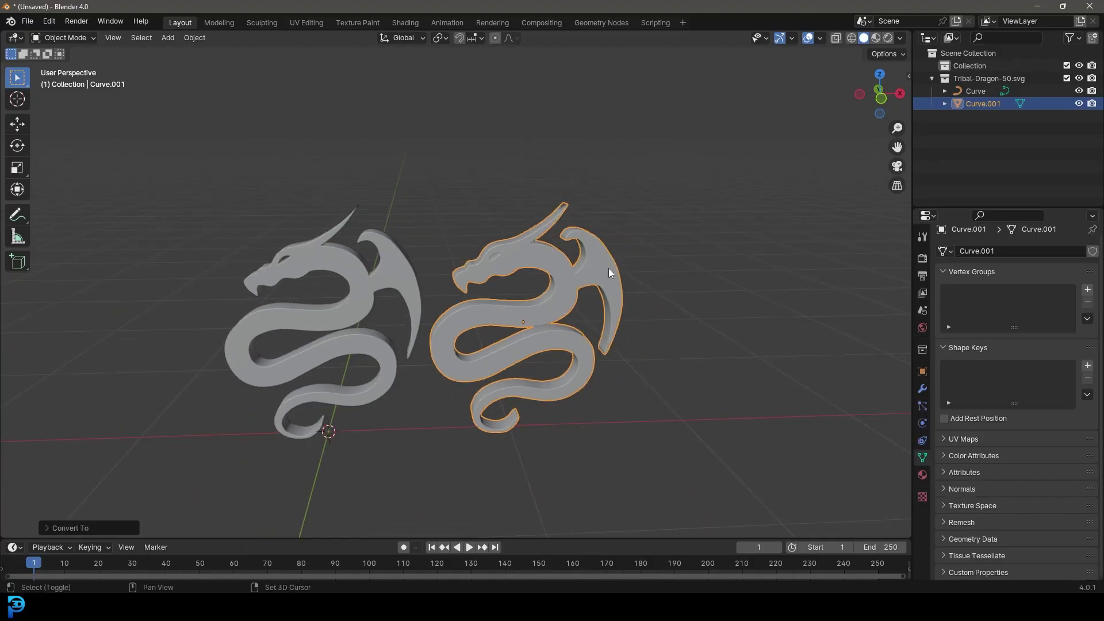
scroll(560, 219, "up", 4)
key("Tab")
middle_click_drag(552, 198, 576, 230)
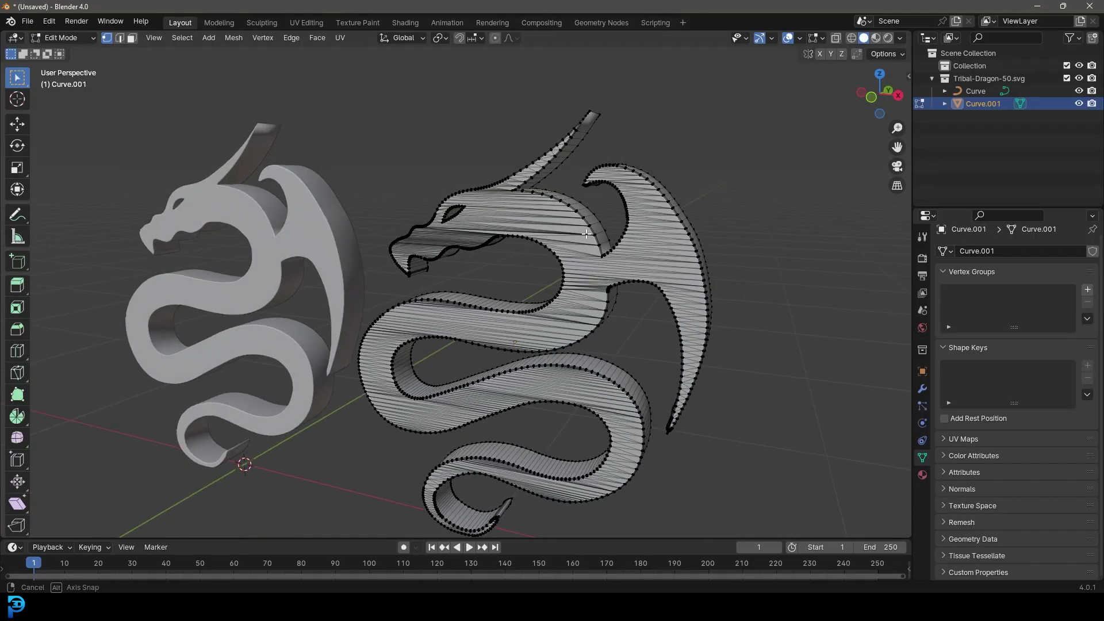
scroll(546, 218, "up", 5)
key("b")
left_click_drag(490, 180, 593, 207)
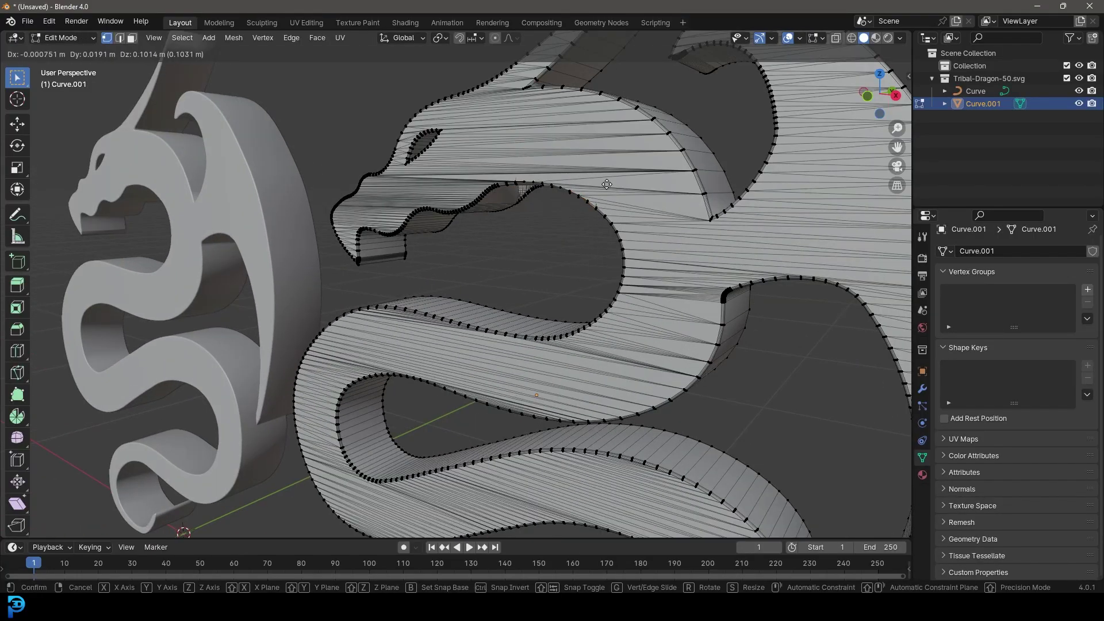
left_click_drag(493, 160, 595, 207)
middle_click_drag(575, 230, 558, 223)
scroll(555, 228, "down", 2)
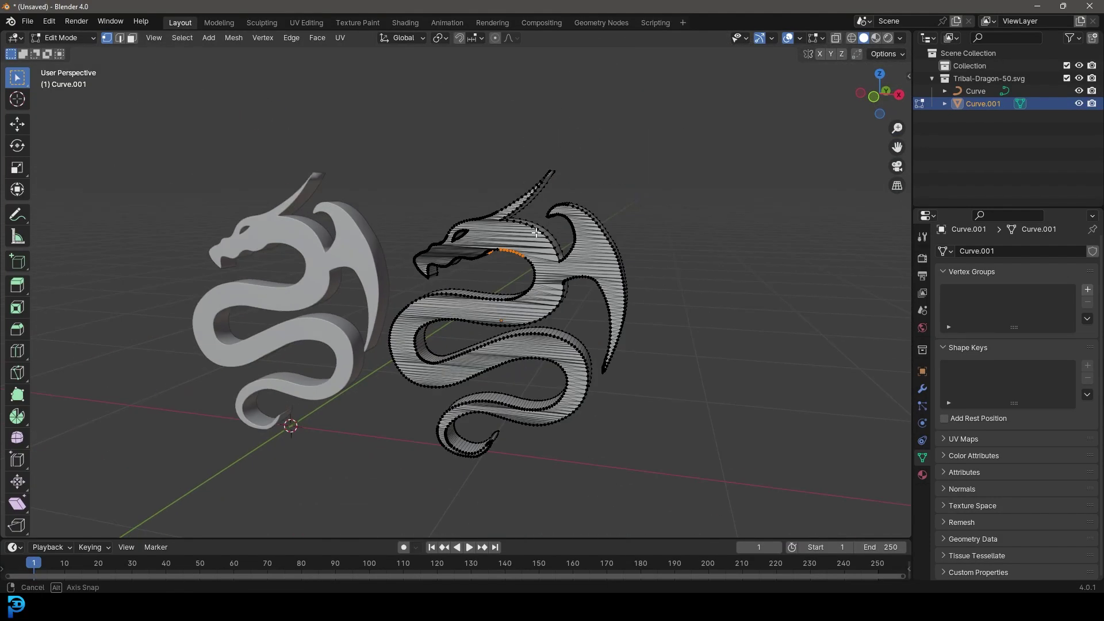
key("Tab")
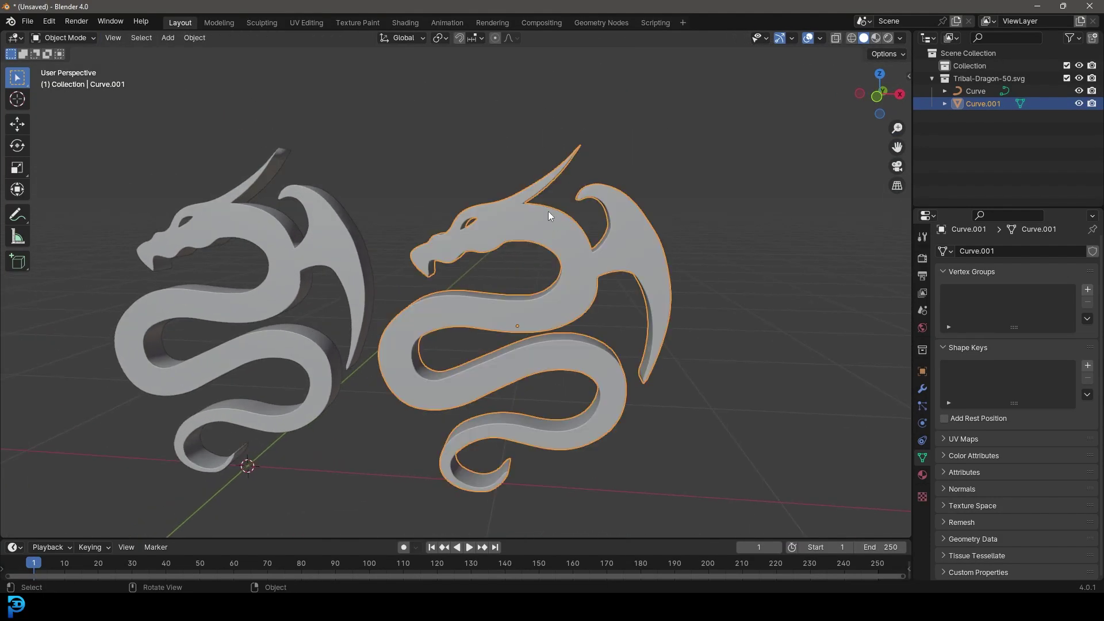
left_click(922, 388)
Step: Add a Remesh modifier to Curve.001 by searching 'remesh'
left_click(996, 258)
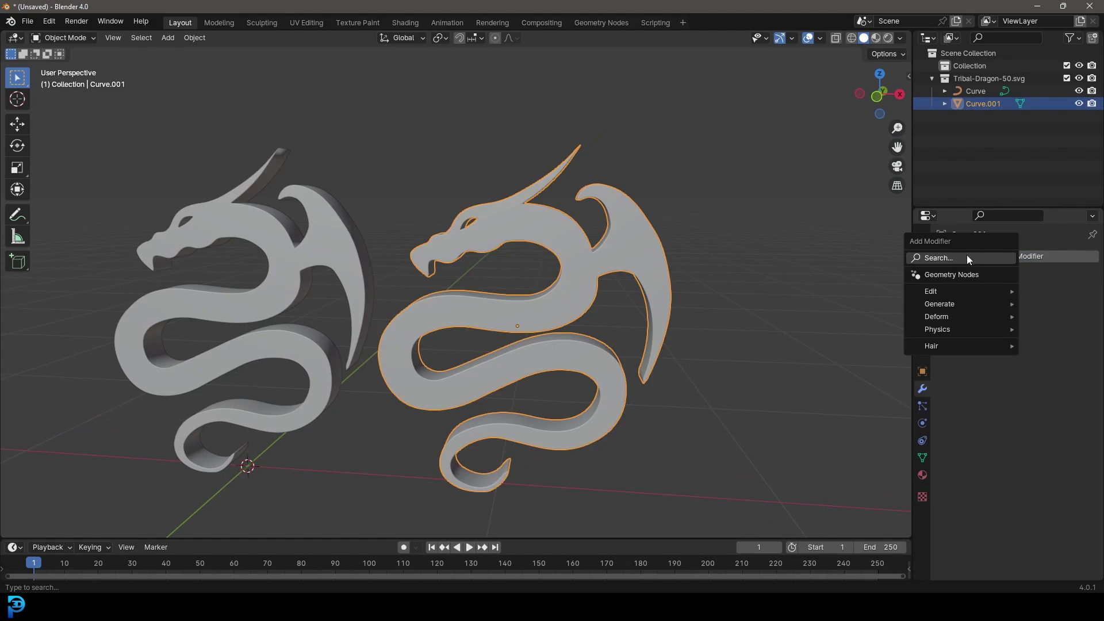
left_click(968, 254)
type("remesh")
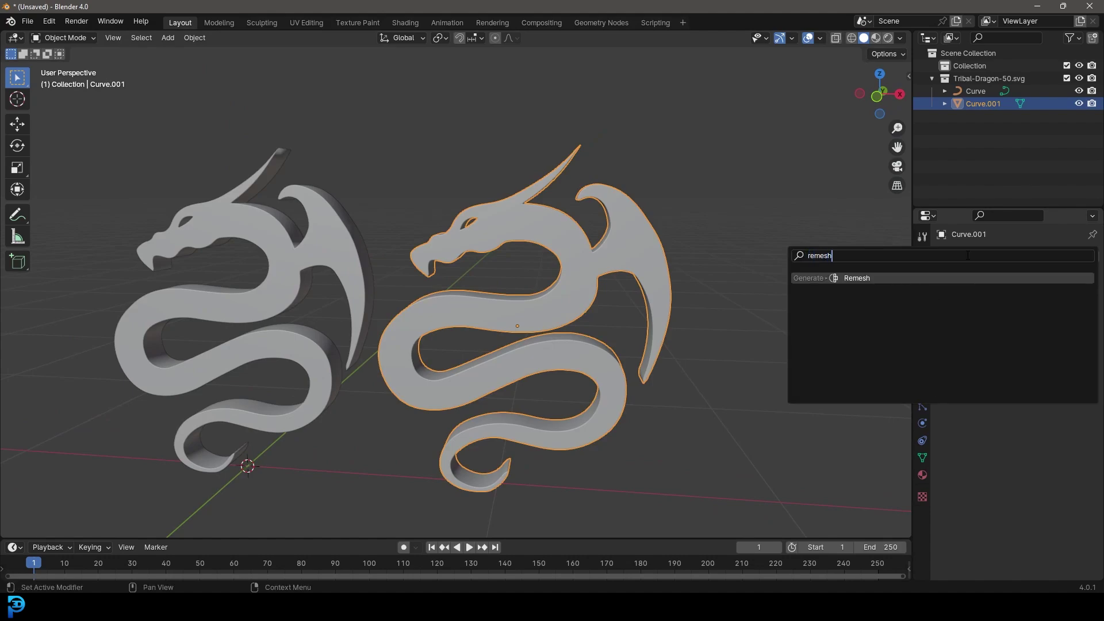
left_click(890, 279)
scroll(657, 299, "up", 3)
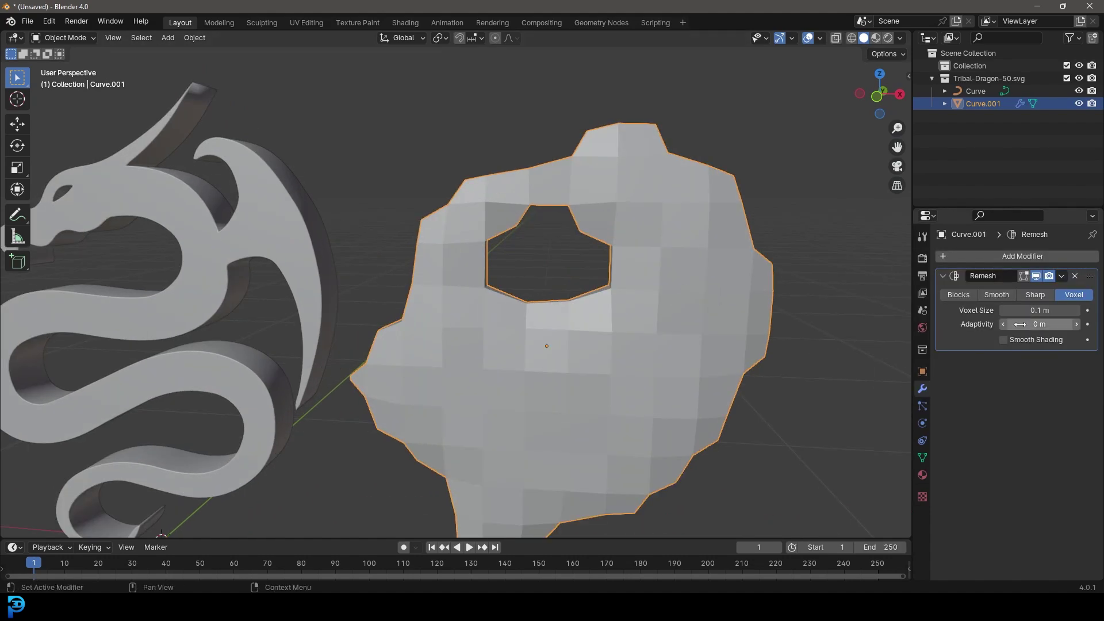
Step: Set the Remesh Voxel Size to 0.005 m and enable Smooth Shading
left_click(1041, 312)
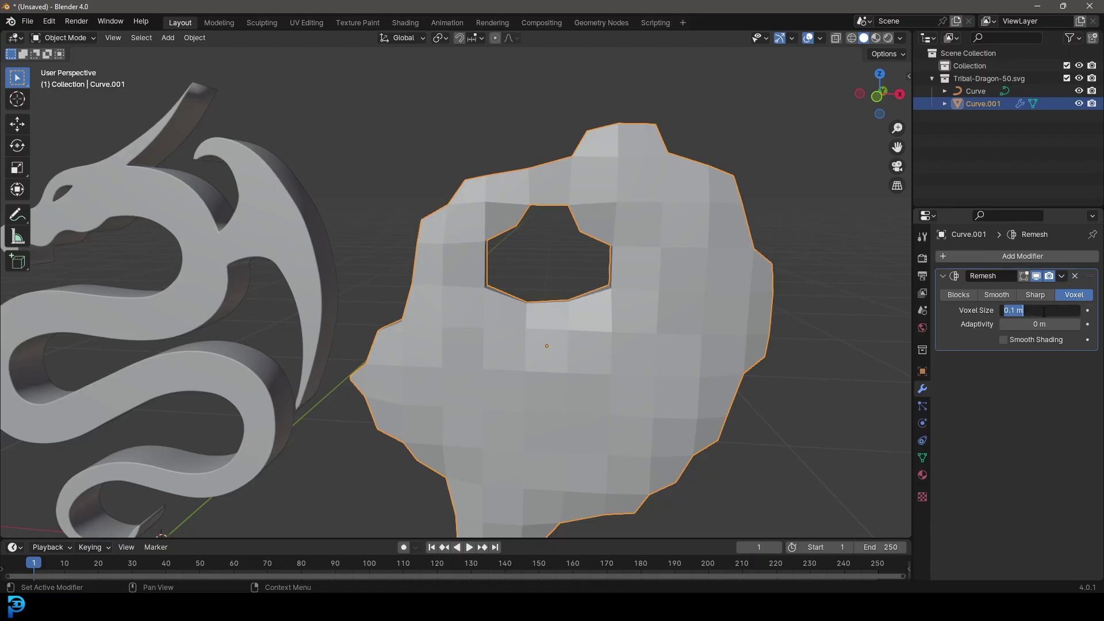
type(".005")
key("Return")
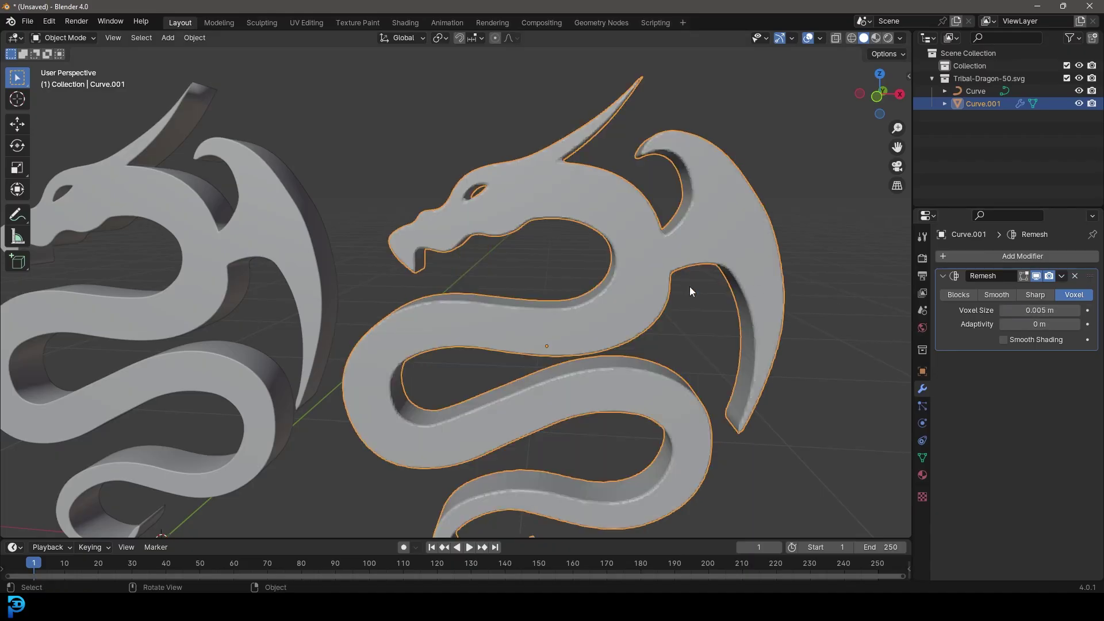
mouse_move(689, 286)
middle_mouse_down()
mouse_move(668, 292)
mouse_move(696, 285)
middle_mouse_up()
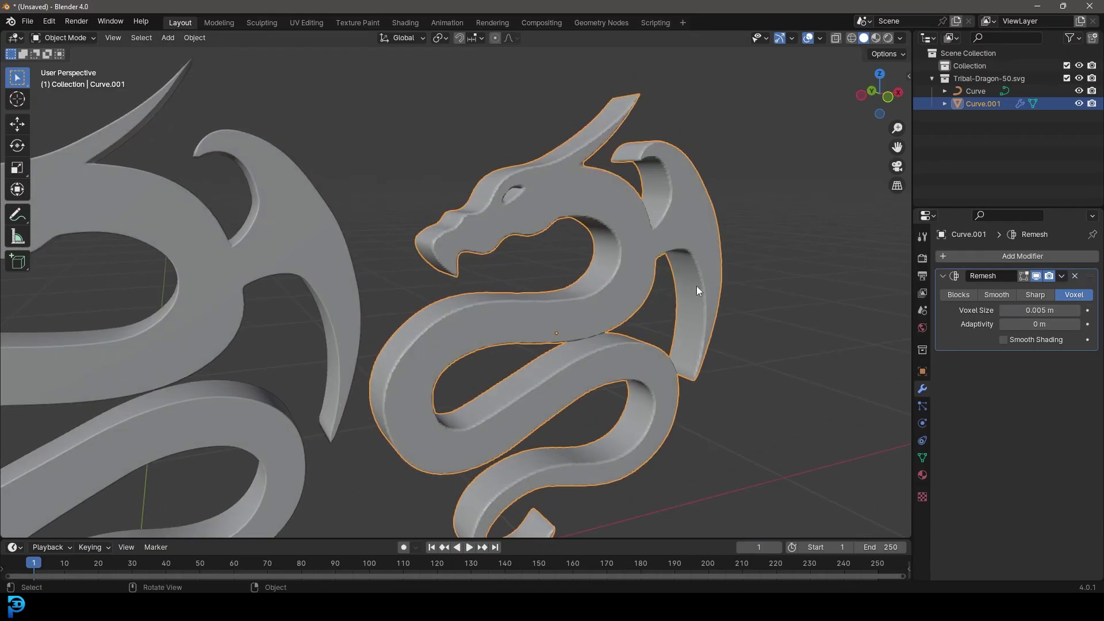
left_click(1009, 338)
mouse_move(750, 320)
middle_mouse_down()
mouse_move(643, 325)
mouse_move(693, 281)
mouse_move(703, 315)
middle_mouse_up()
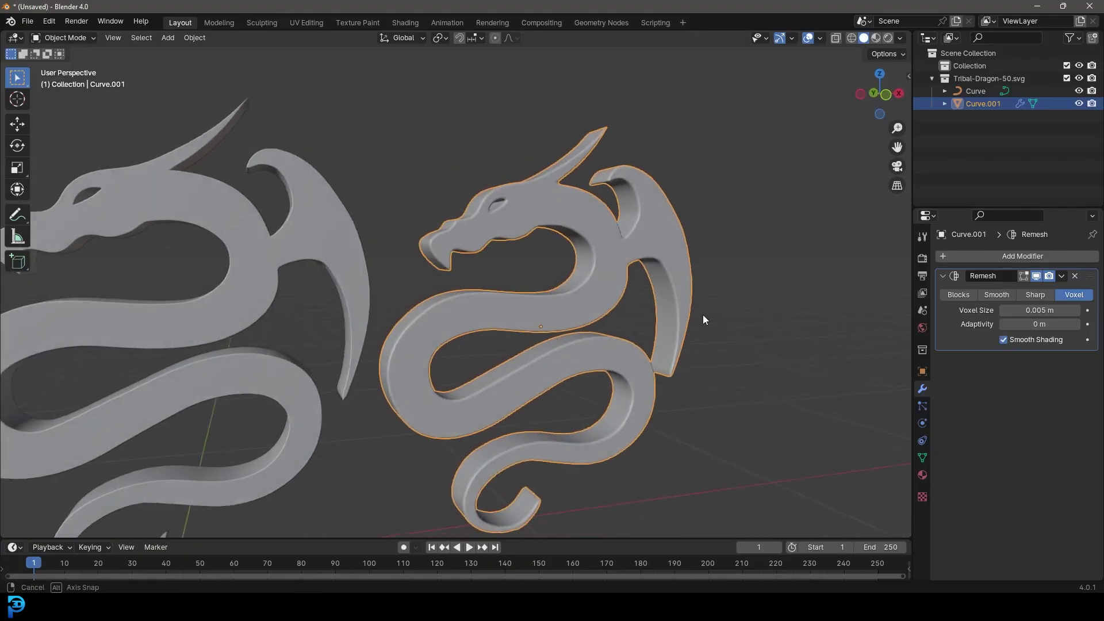
key("shift+z")
Step: Switch the viewport from wireframe back to Solid shading
scroll(610, 286, "up", 5)
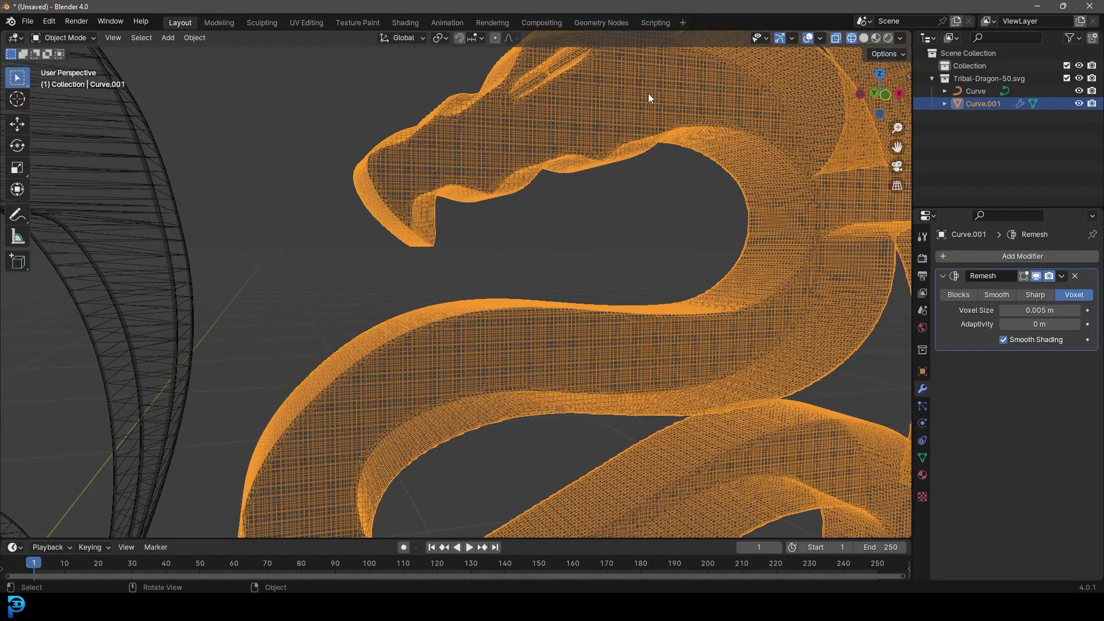
scroll(639, 143, "down", 5)
key("z")
left_click(737, 199)
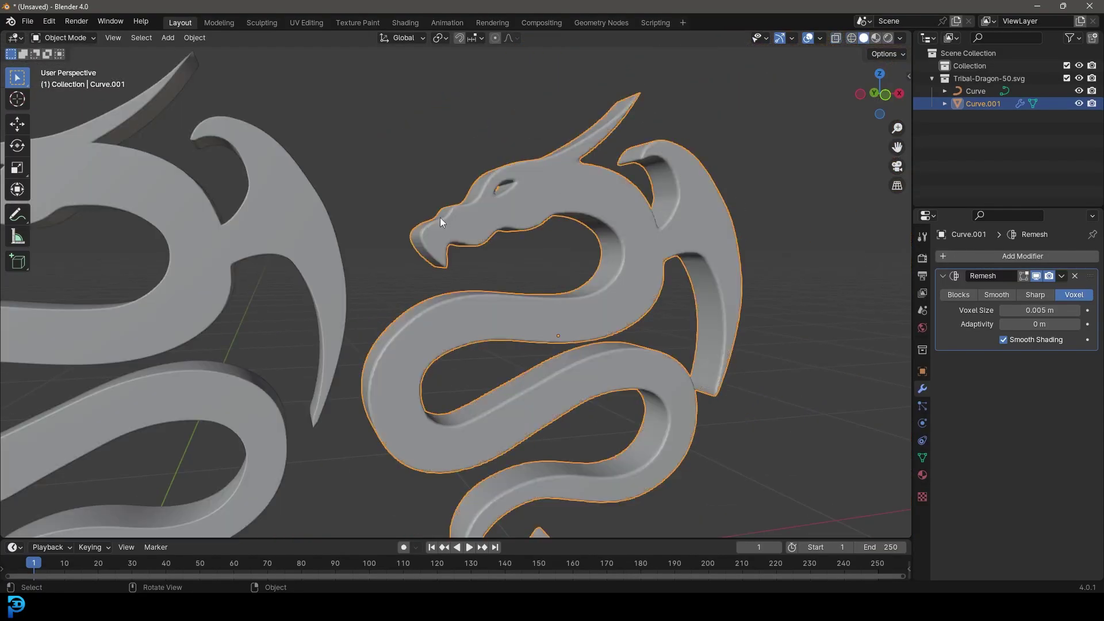
middle_click_drag(643, 166, 670, 261)
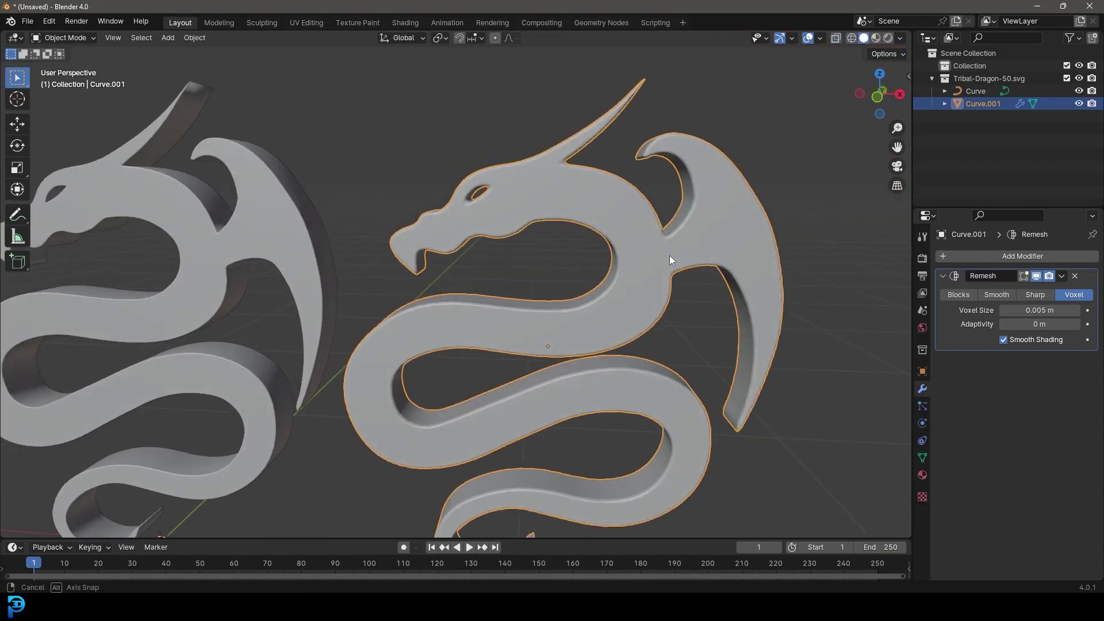
Step: Apply the Remesh modifier and enter Edit Mode with edge selection
left_click(1062, 276)
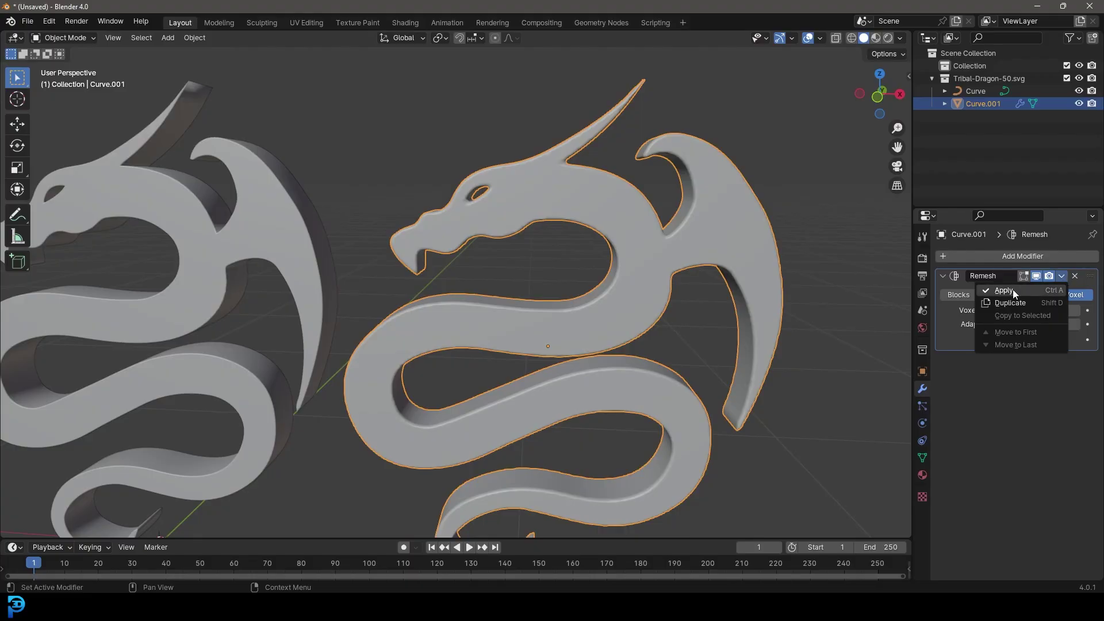
left_click(1012, 290)
middle_click_drag(584, 267, 581, 305)
key("Tab")
left_click(119, 38)
Step: Zoom and orbit over Curve.001's dense voxel mesh, then return to Object Mode
scroll(399, 277, "up", 5)
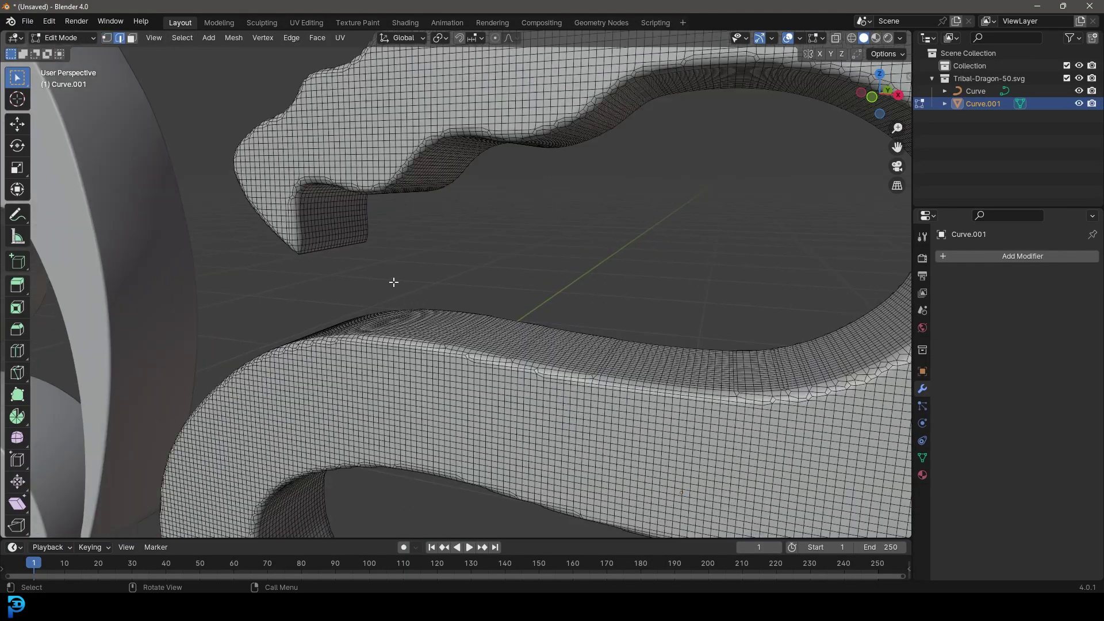
scroll(399, 277, "down", 4)
middle_click_drag(399, 277, 439, 308)
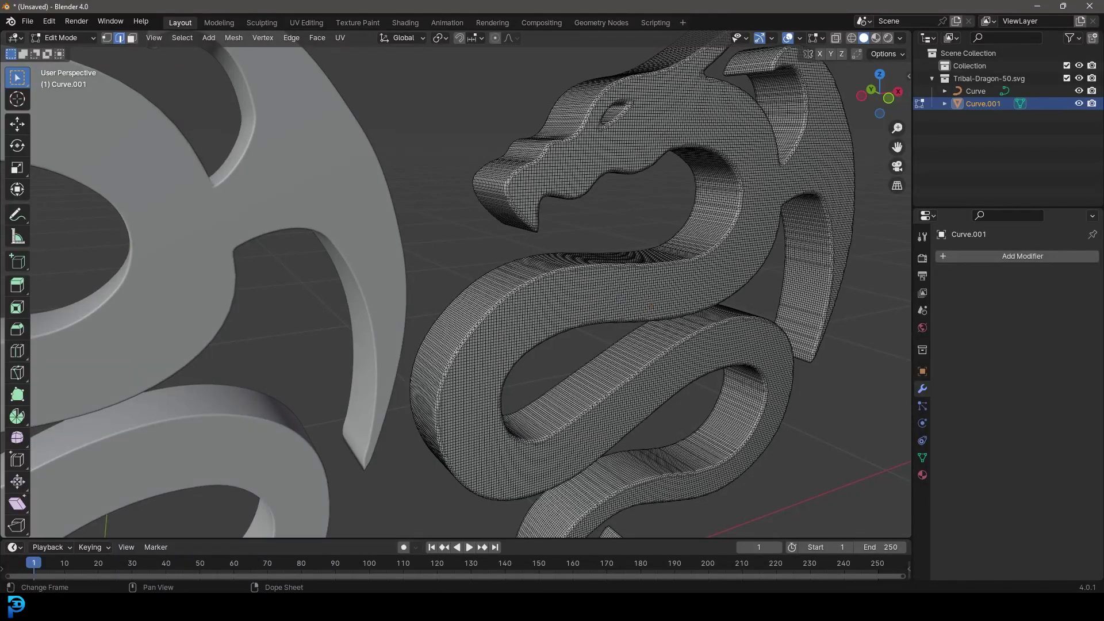
scroll(715, 239, "down", 4)
mouse_move(715, 239)
middle_mouse_down()
mouse_move(572, 264)
mouse_move(616, 193)
mouse_move(562, 278)
mouse_move(525, 286)
middle_mouse_up()
key("Tab")
mouse_move(605, 294)
middle_mouse_down()
mouse_move(533, 312)
mouse_move(609, 289)
middle_mouse_up()
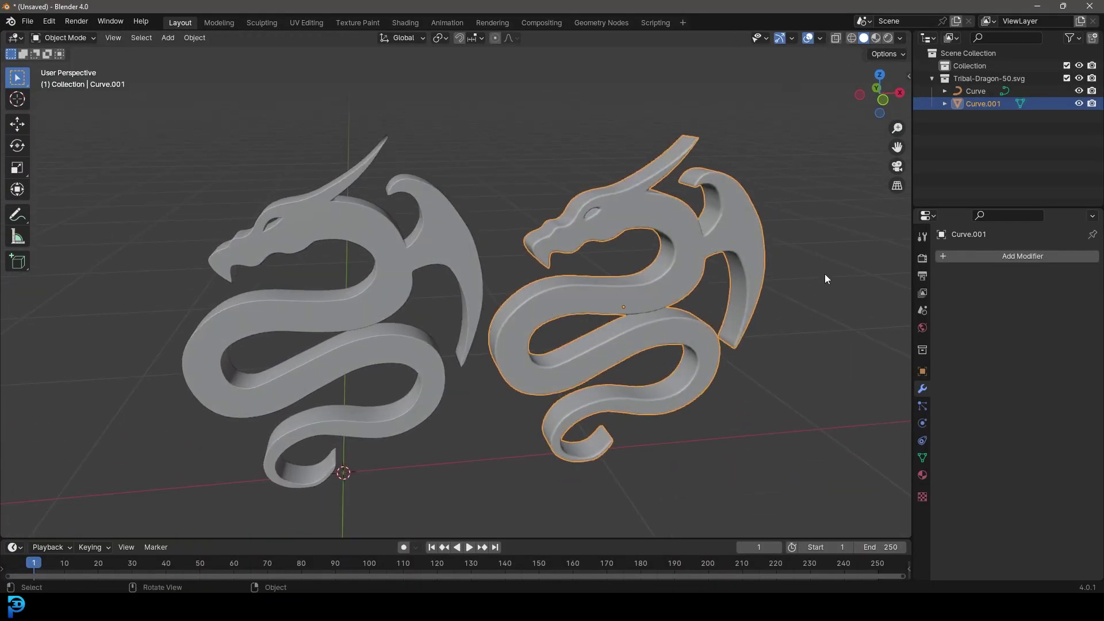